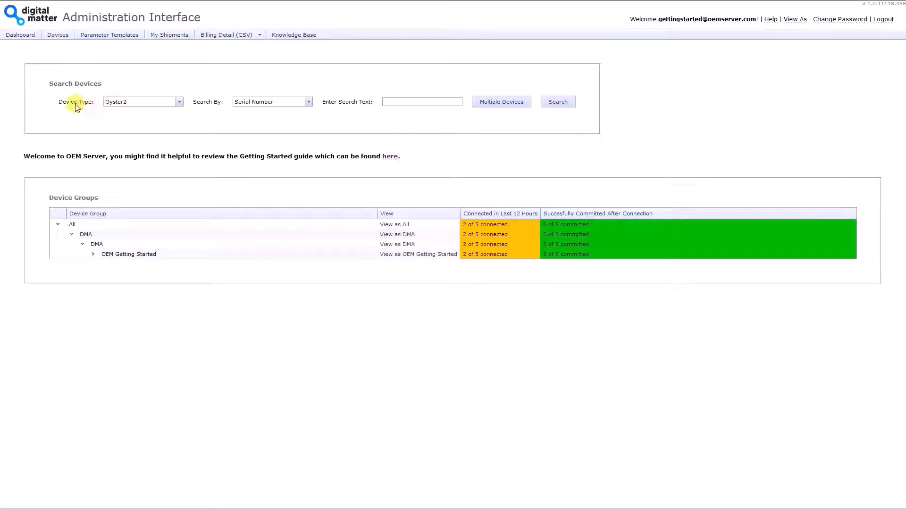
Set up a device search for type Oyster2 by Serial Number with the search text 12345
{"action": "left_click", "coordinate": [140, 102]}
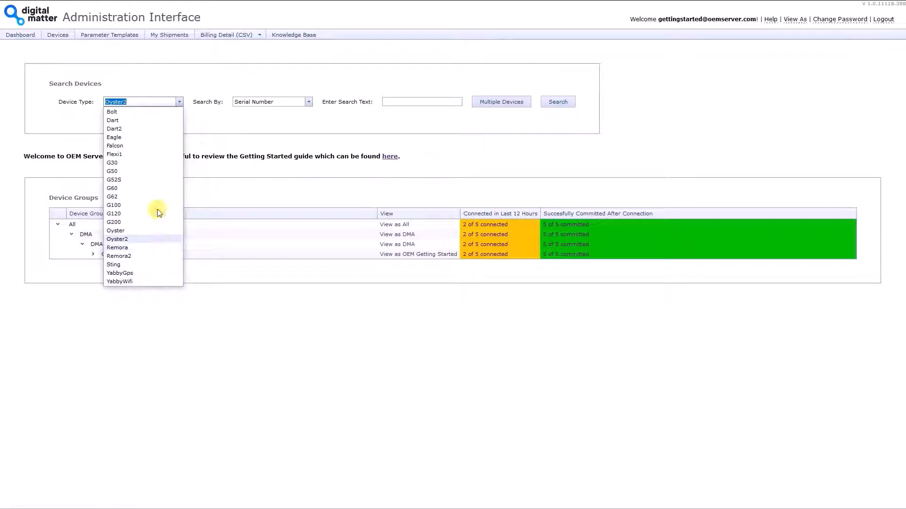
{"action": "left_click", "coordinate": [148, 239]}
{"action": "left_click", "coordinate": [189, 122]}
{"action": "left_click", "coordinate": [271, 102]}
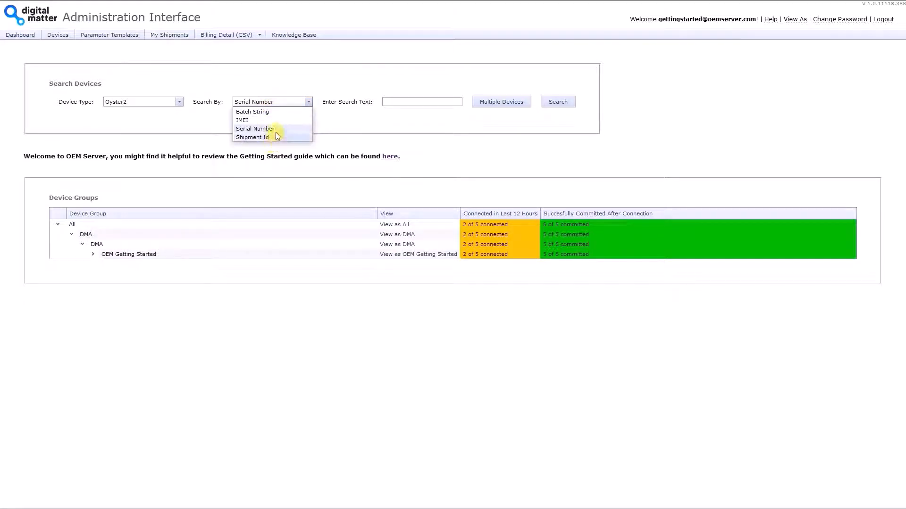
{"action": "left_click", "coordinate": [360, 122]}
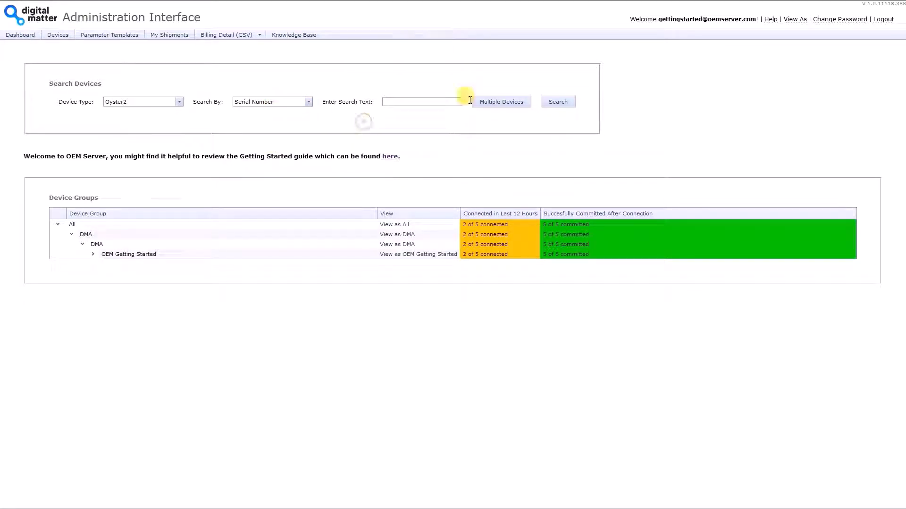
{"action": "left_click", "coordinate": [412, 103]}
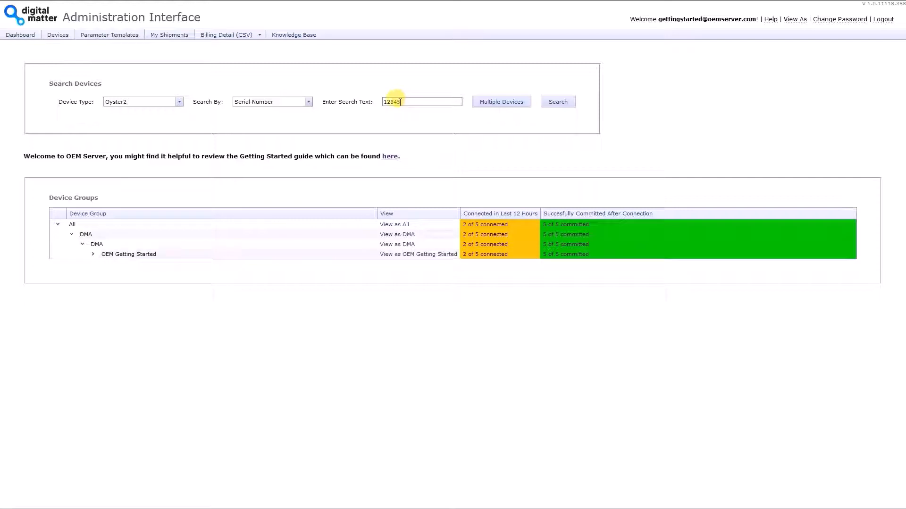
View the multiple-device search dialog, dismiss it, and search for Oyster2 devices with the search text left empty
{"action": "left_click", "coordinate": [504, 106]}
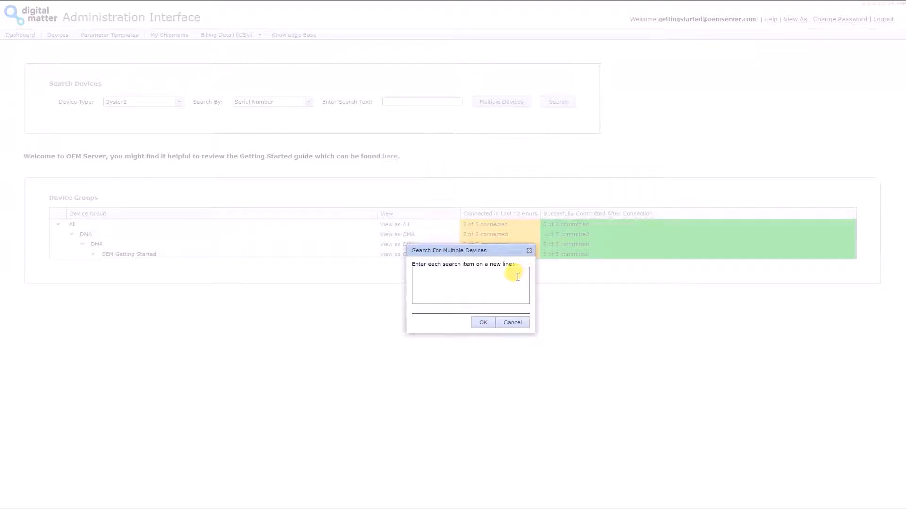
{"action": "left_click", "coordinate": [531, 252]}
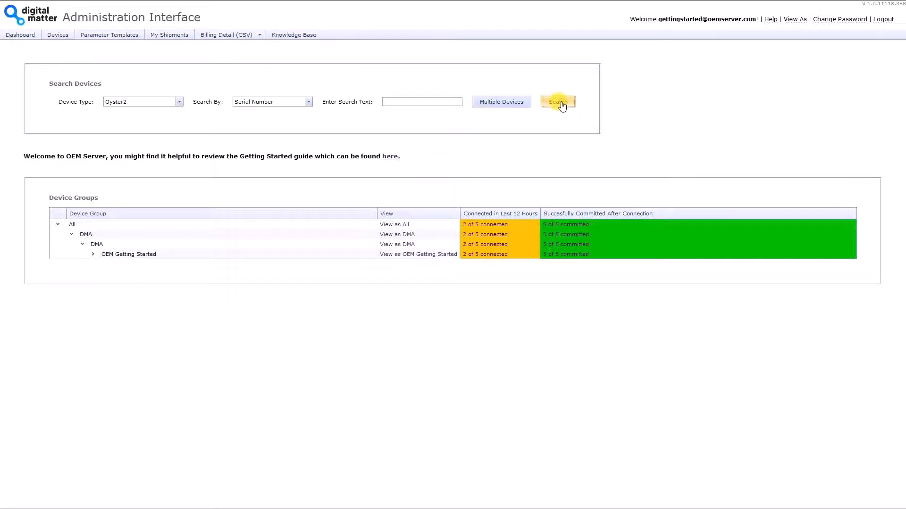
{"action": "left_click", "coordinate": [477, 103]}
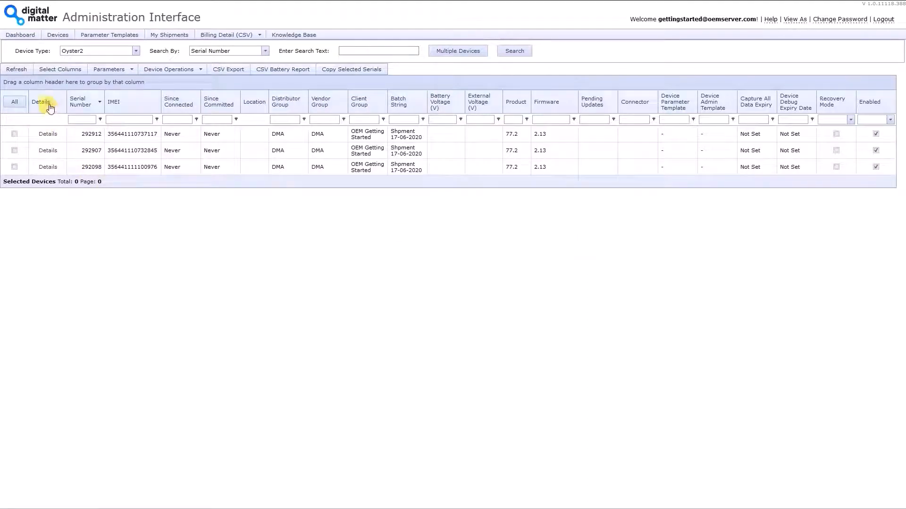
Filter the device list to serial numbers that don't equal 292912
{"action": "left_click", "coordinate": [100, 102]}
{"action": "left_click", "coordinate": [99, 103]}
{"action": "left_click", "coordinate": [100, 119]}
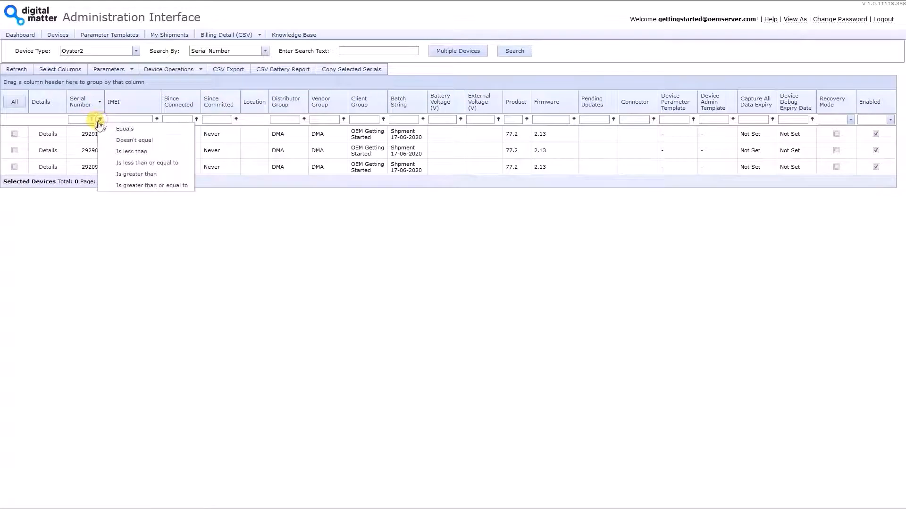
{"action": "left_click", "coordinate": [82, 120]}
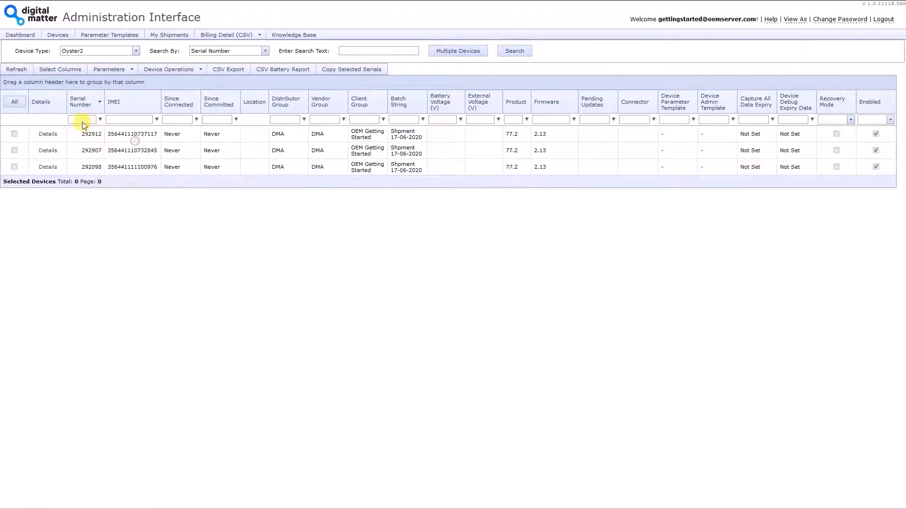
{"action": "type", "text": "292912"}
{"action": "key", "text": "Return"}
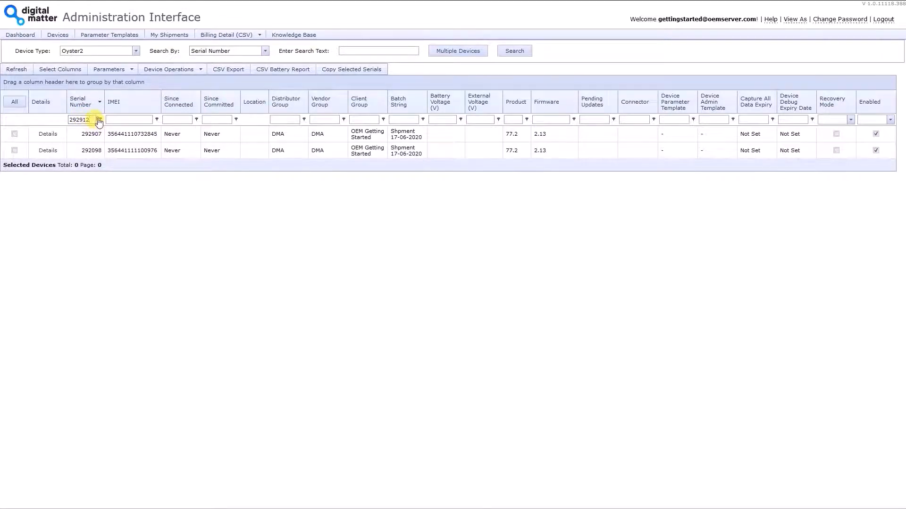
Clear the Serial Number filter from the device list
{"action": "left_click", "coordinate": [100, 119]}
{"action": "left_click", "coordinate": [118, 140]}
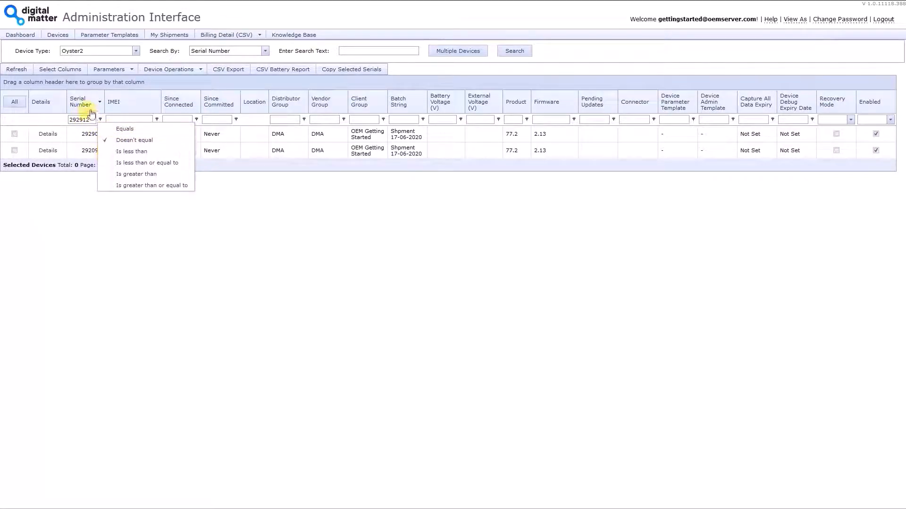
{"action": "left_click_drag", "start_coordinate": [89, 119], "coordinate": [51, 119]}
{"action": "key", "text": "BackSpace"}
{"action": "key", "text": "Return"}
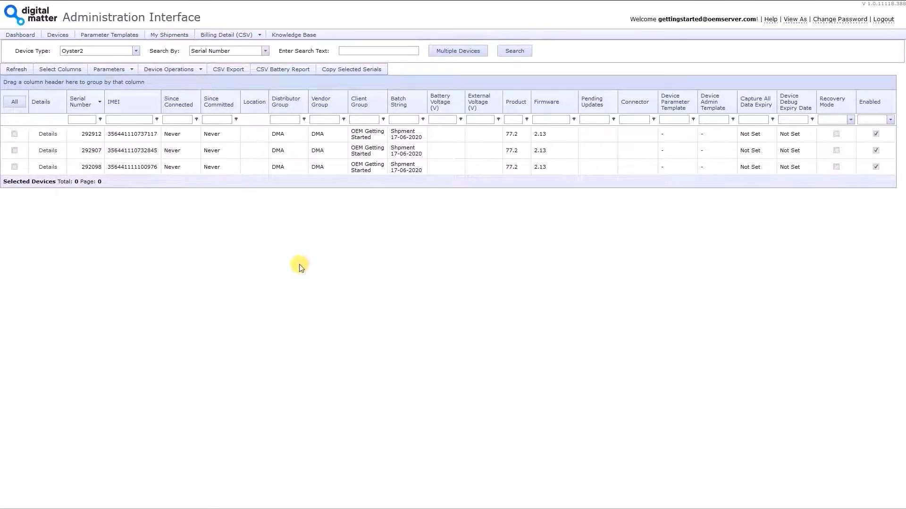
Open the details of the Oyster2 device with serial number 292912
{"action": "left_click", "coordinate": [48, 135]}
{"action": "mouse_move", "coordinate": [177, 129]}
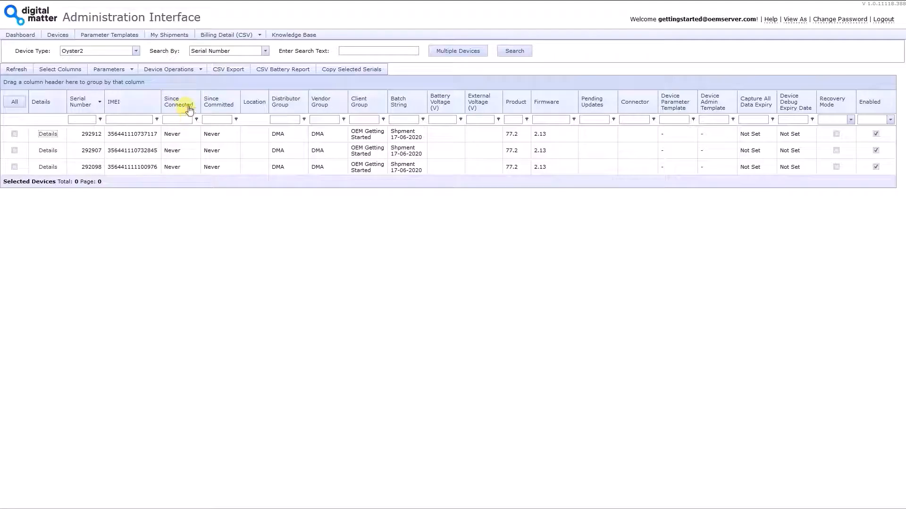
List the G120 devices to check their last connection time, and return the list to Oyster2 devices
{"action": "left_click", "coordinate": [136, 51]}
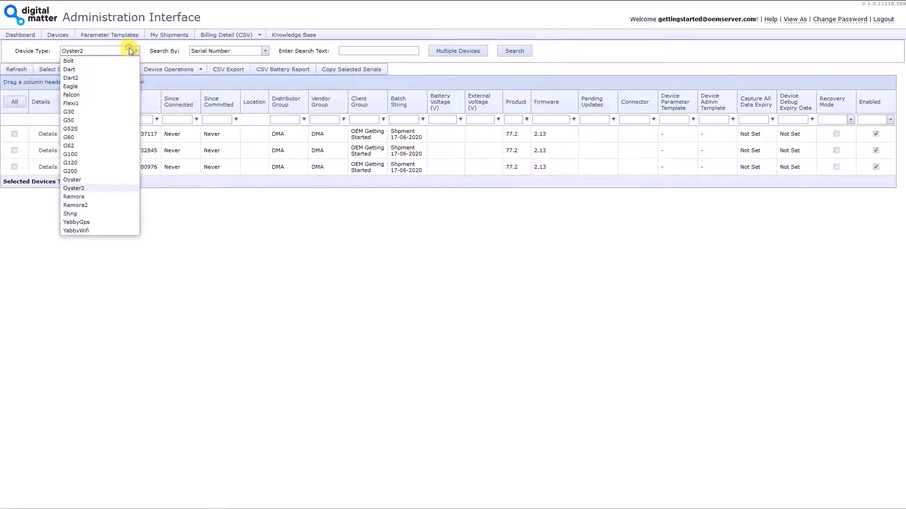
{"action": "left_click", "coordinate": [89, 163]}
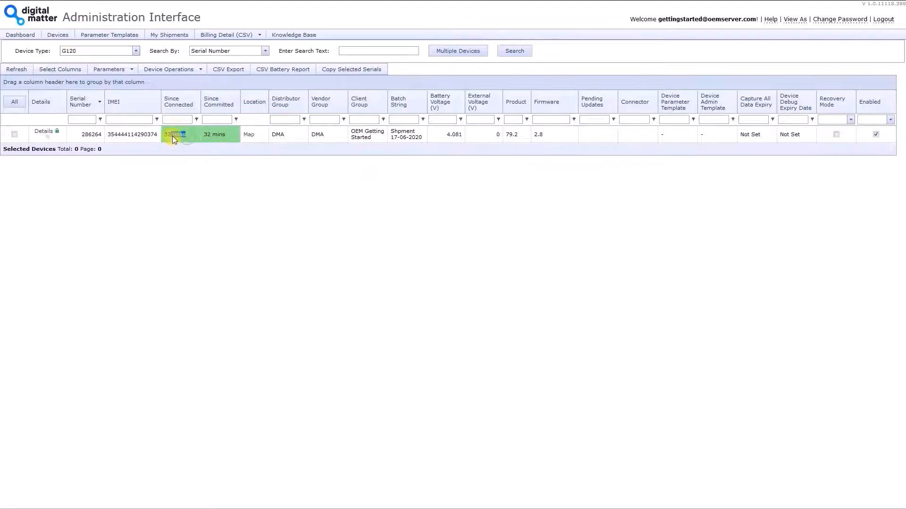
{"action": "left_click", "coordinate": [127, 51]}
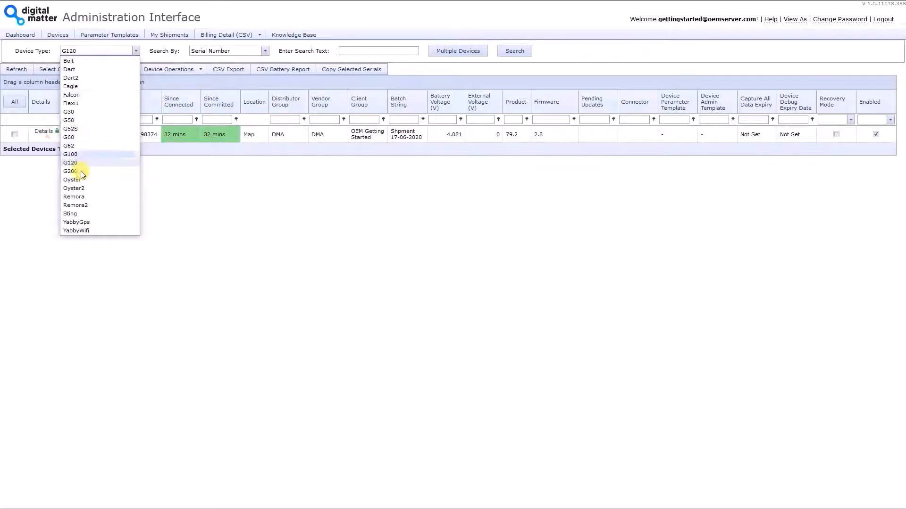
{"action": "left_click", "coordinate": [91, 188]}
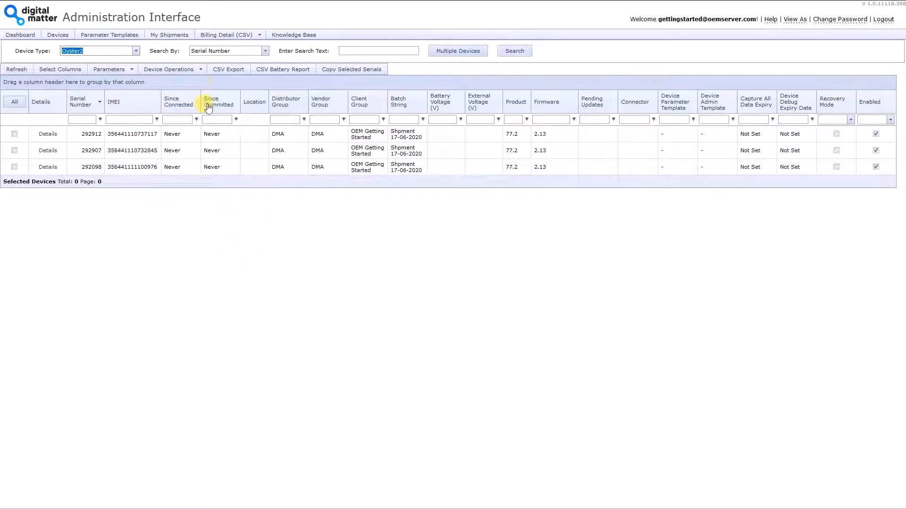
{"action": "left_click", "coordinate": [235, 219]}
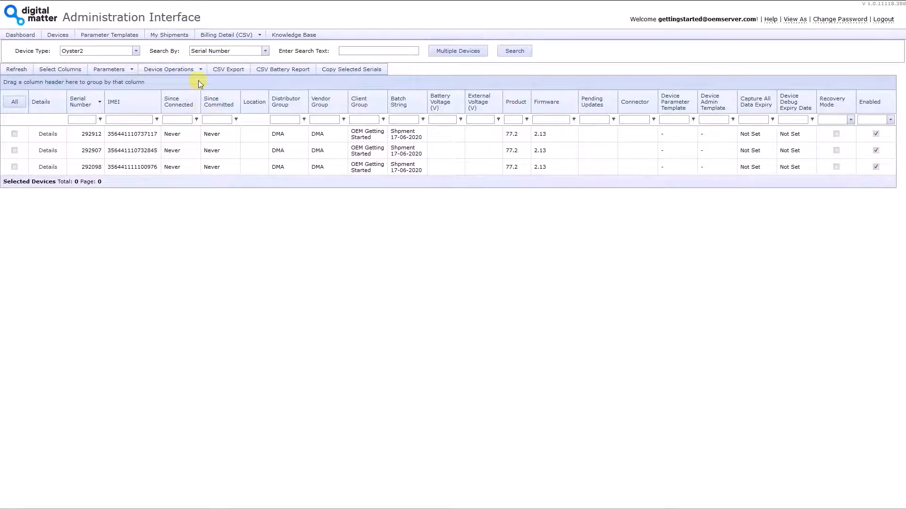
{"action": "mouse_move", "coordinate": [204, 136]}
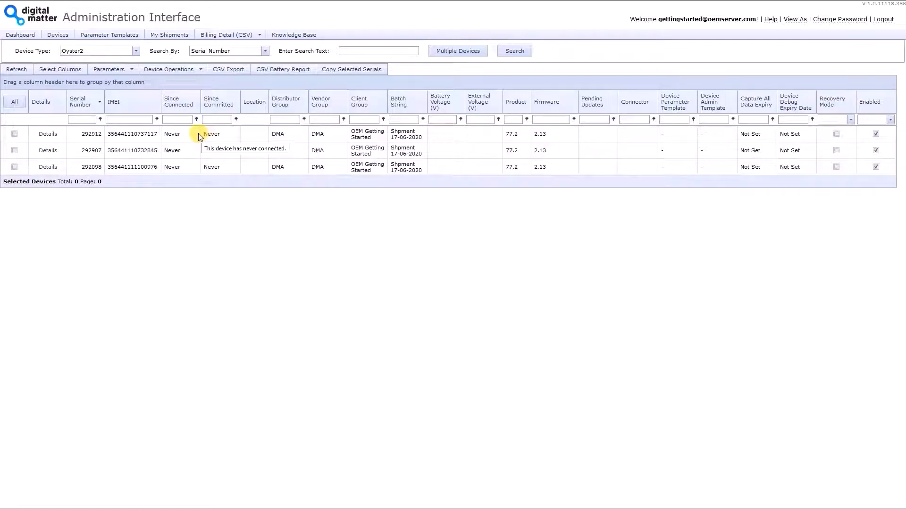
Compare the Since Connected and Since Committed columns for G120 devices, and switch back to Oyster2
{"action": "left_click", "coordinate": [97, 52]}
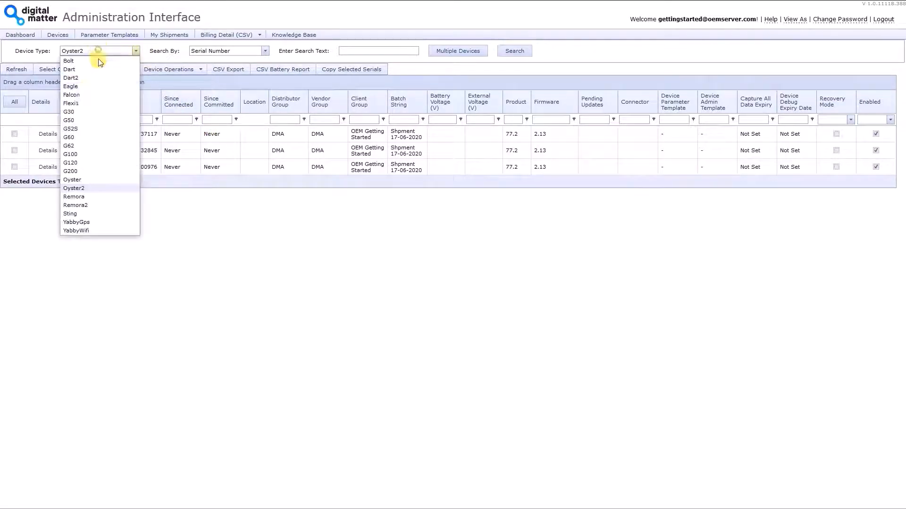
{"action": "left_click", "coordinate": [92, 166]}
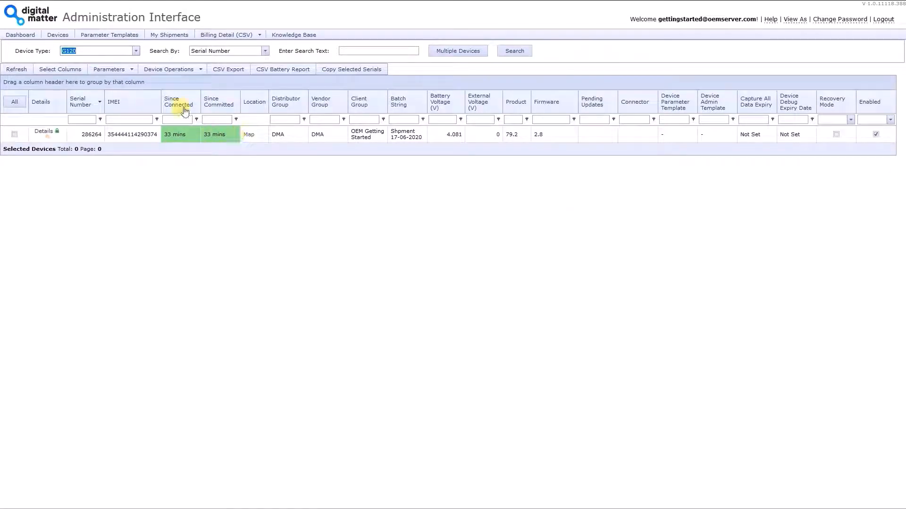
{"action": "left_click", "coordinate": [117, 50]}
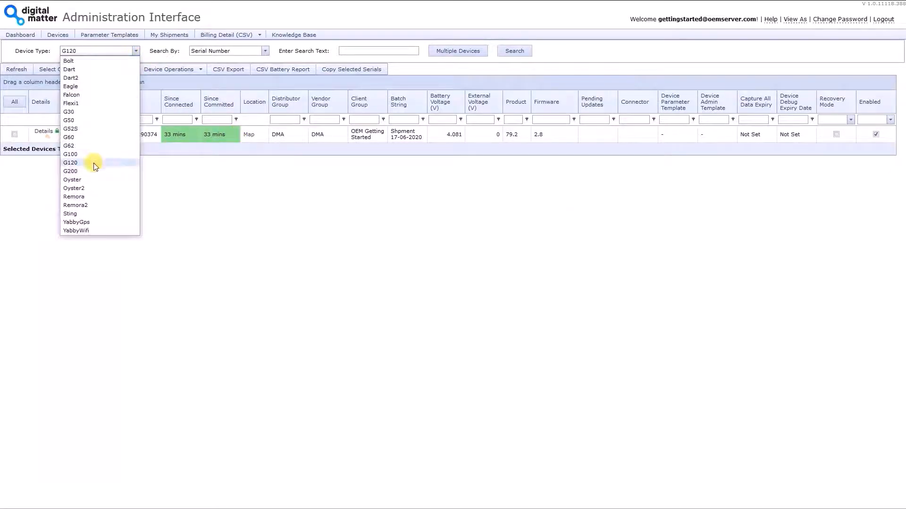
{"action": "left_click", "coordinate": [86, 188]}
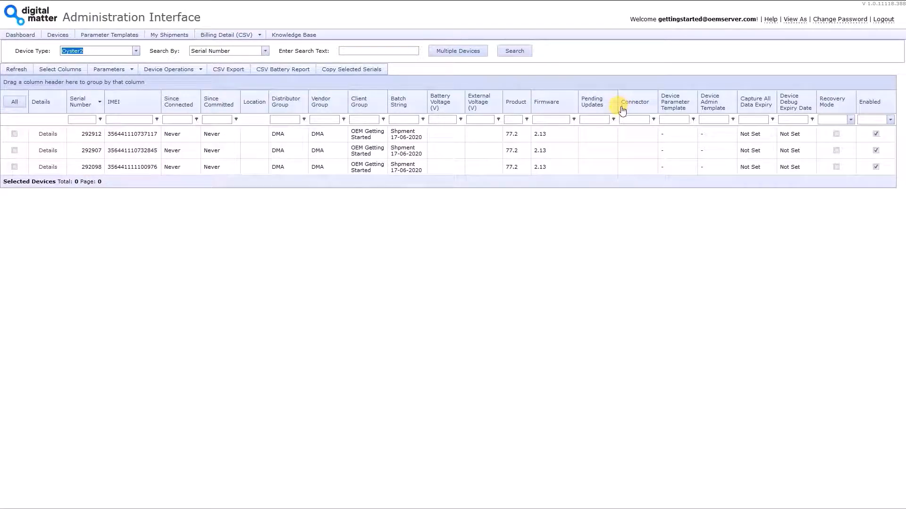
Set the connector of Oyster2 device 292912 to TG (APAC 03), and deselect the device
{"action": "left_click", "coordinate": [15, 134]}
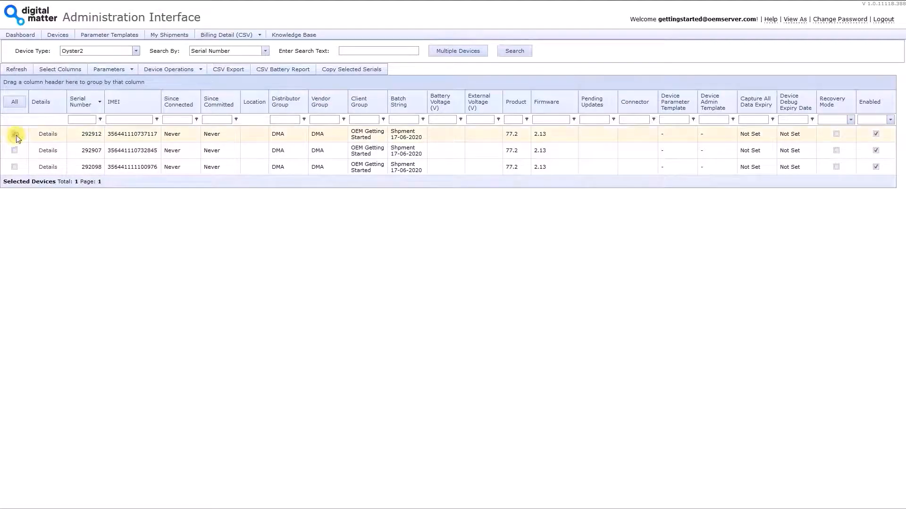
{"action": "left_click", "coordinate": [139, 69]}
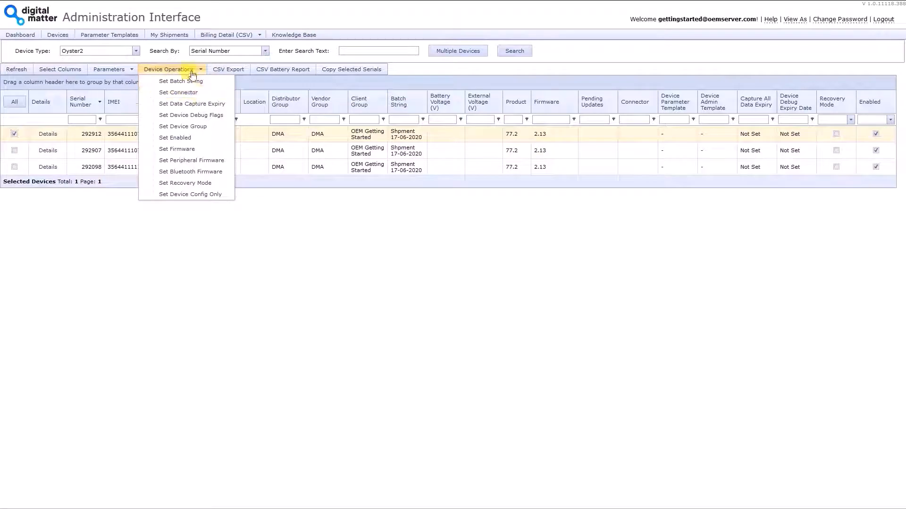
{"action": "left_click", "coordinate": [212, 93]}
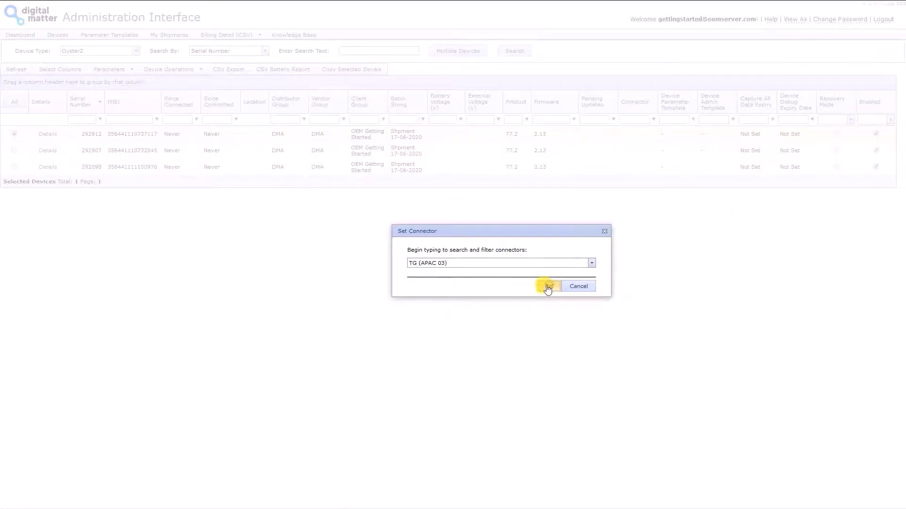
{"action": "left_click", "coordinate": [547, 288]}
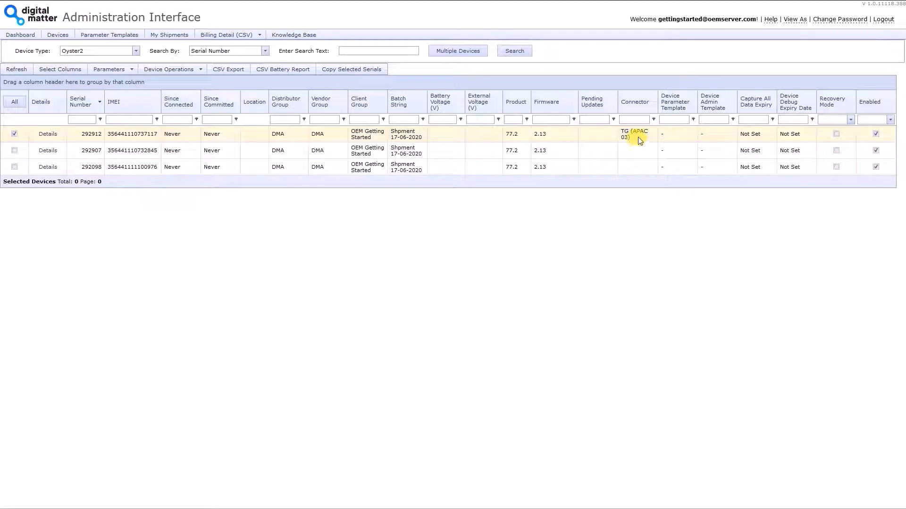
{"action": "left_click", "coordinate": [15, 135]}
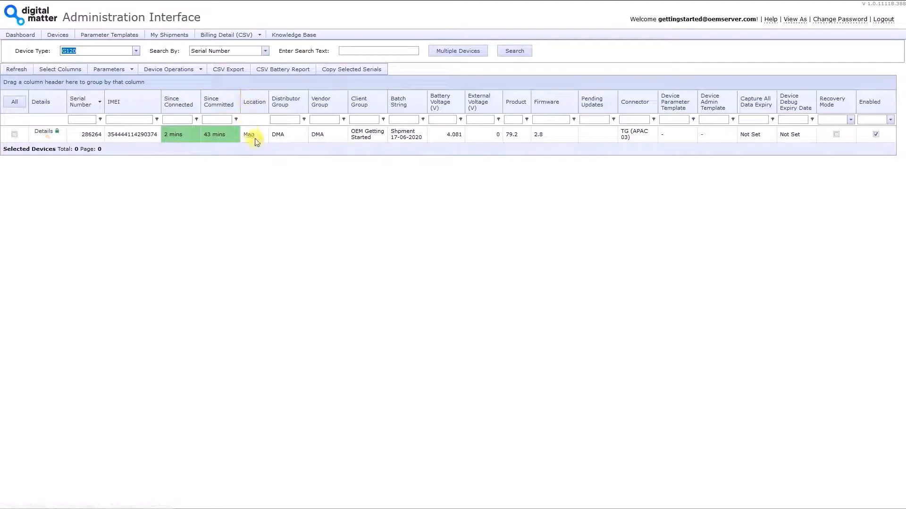
Open the last known location of the G120 device on the map
{"action": "mouse_move", "coordinate": [249, 139]}
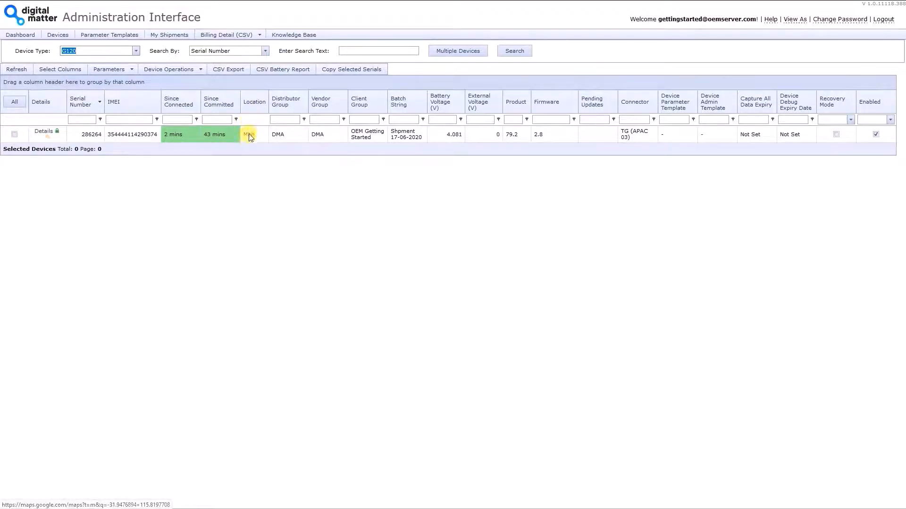
{"action": "left_click", "coordinate": [249, 137]}
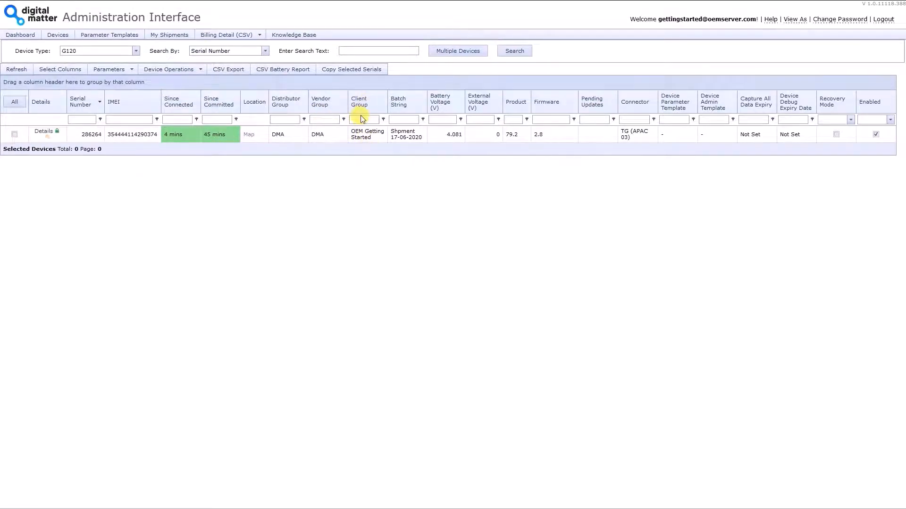
Try to assign the G120 device to a new client named New Group under the DMA distributor and vendor groups
{"action": "left_click", "coordinate": [14, 134]}
{"action": "left_click", "coordinate": [151, 70]}
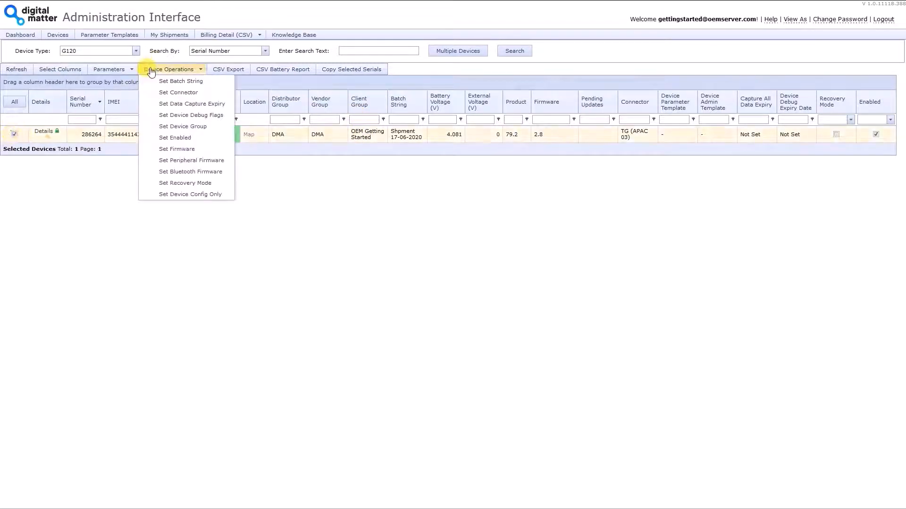
{"action": "left_click", "coordinate": [190, 126]}
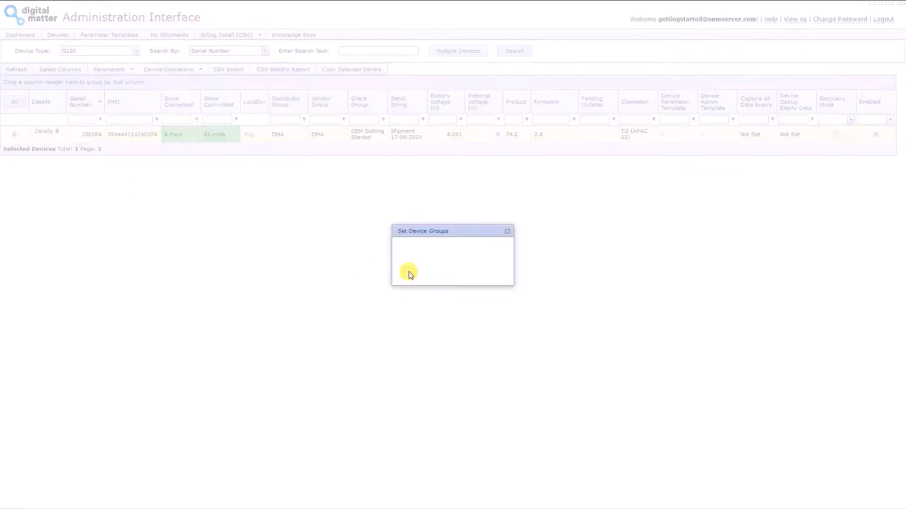
{"action": "left_click", "coordinate": [492, 250]}
{"action": "left_click", "coordinate": [488, 256]}
{"action": "left_click", "coordinate": [495, 261]}
{"action": "left_click", "coordinate": [504, 270]}
{"action": "left_click", "coordinate": [483, 274]}
{"action": "left_click", "coordinate": [466, 284]}
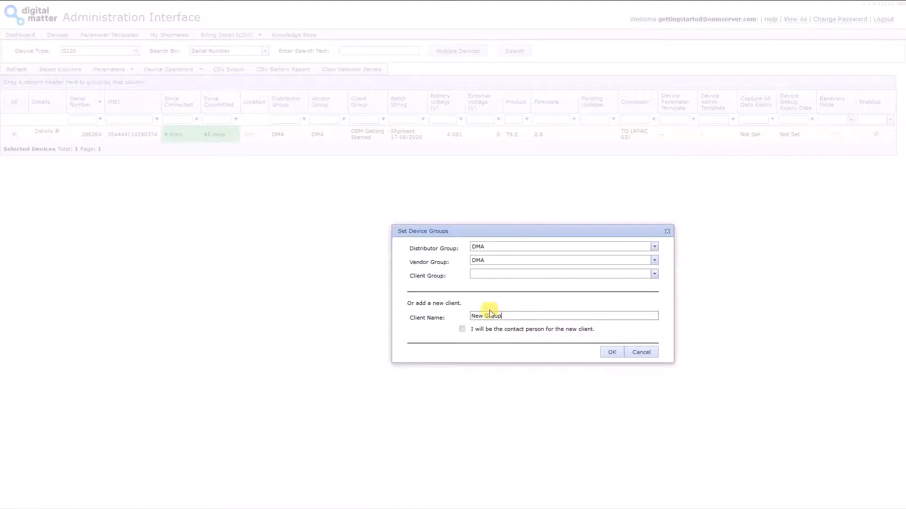
{"action": "left_click", "coordinate": [668, 232]}
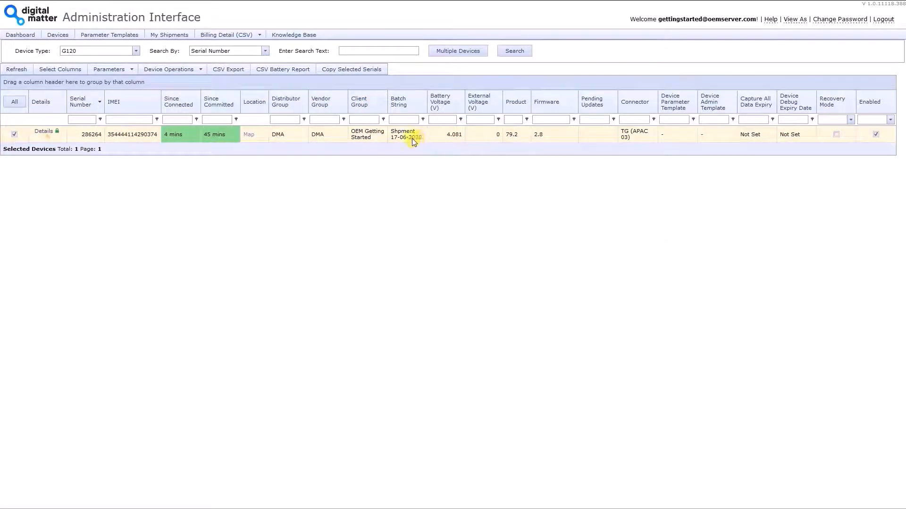
Open the batch string setting for the selected G120 device, and close it without making changes
{"action": "left_click", "coordinate": [105, 70]}
{"action": "left_click", "coordinate": [152, 70]}
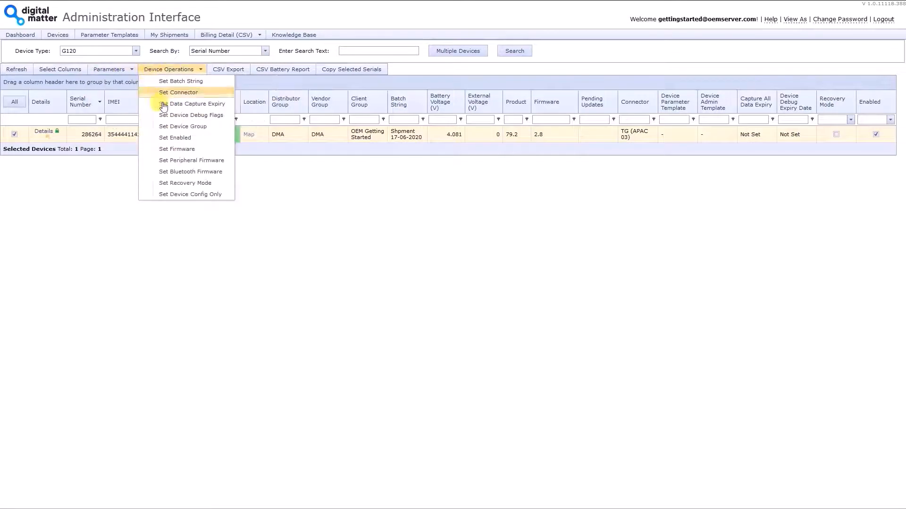
{"action": "left_click", "coordinate": [177, 81]}
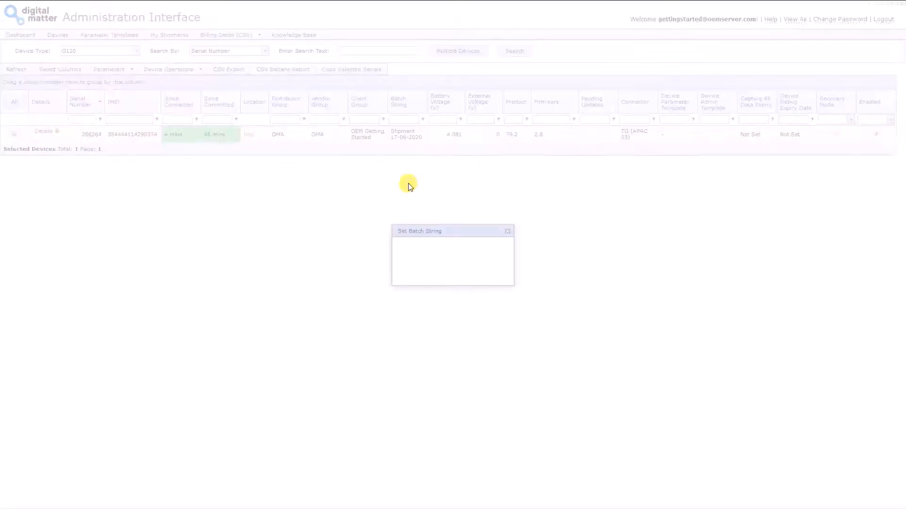
{"action": "left_click", "coordinate": [604, 232]}
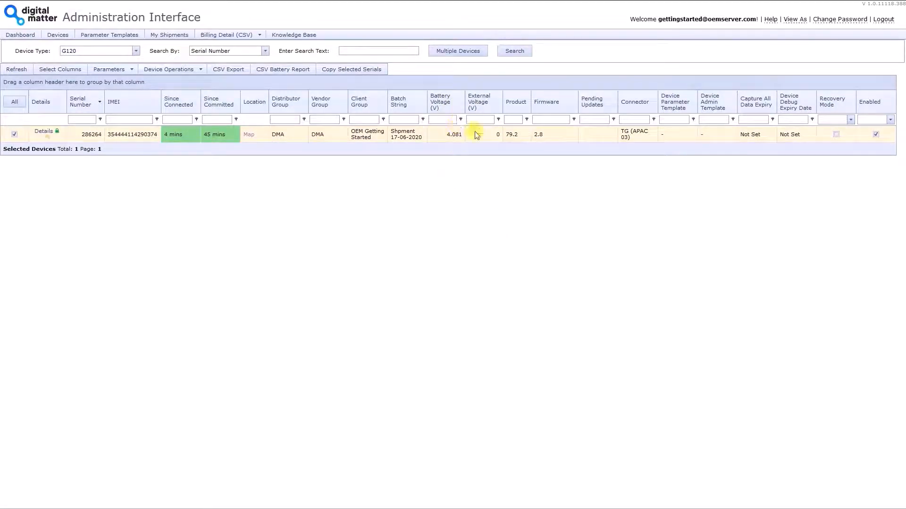
Refresh the device list and examine the G120 device's battery voltage, external voltage, product and firmware values
{"action": "left_click", "coordinate": [14, 69]}
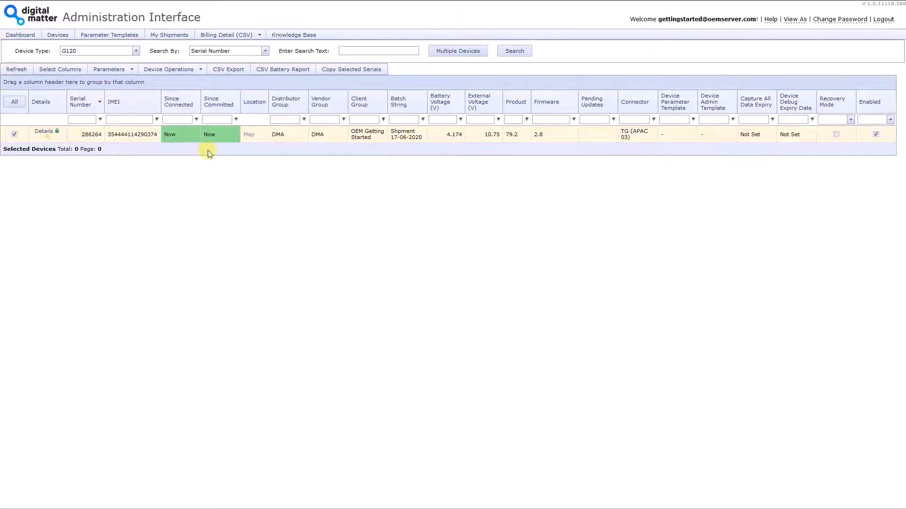
{"action": "double_click", "coordinate": [446, 136]}
{"action": "left_click_drag", "start_coordinate": [478, 135], "coordinate": [501, 136]}
{"action": "left_click", "coordinate": [493, 140]}
{"action": "left_click_drag", "start_coordinate": [506, 135], "coordinate": [512, 134]}
{"action": "left_click", "coordinate": [511, 136]}
{"action": "double_click", "coordinate": [536, 136]}
{"action": "left_click", "coordinate": [536, 143]}
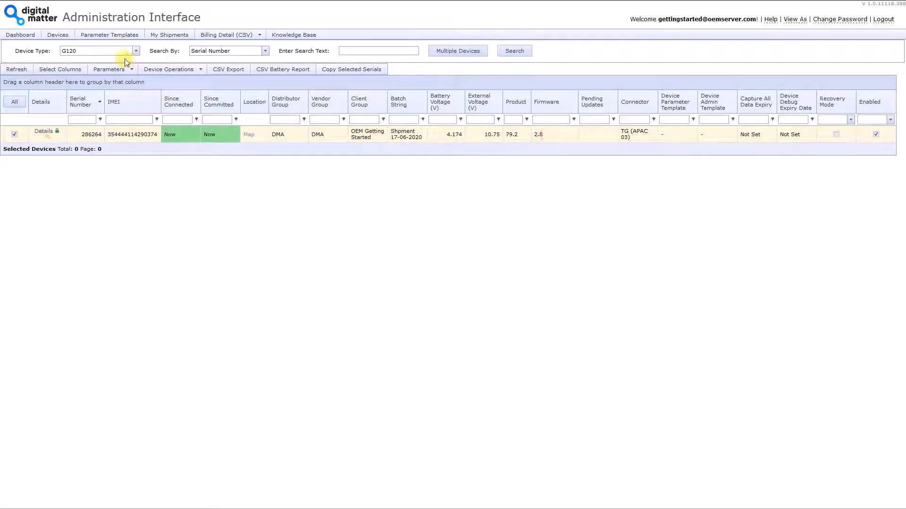
Check which firmware versions are available for the G120 device, and close the firmware dialog without applying one
{"action": "left_click", "coordinate": [165, 71]}
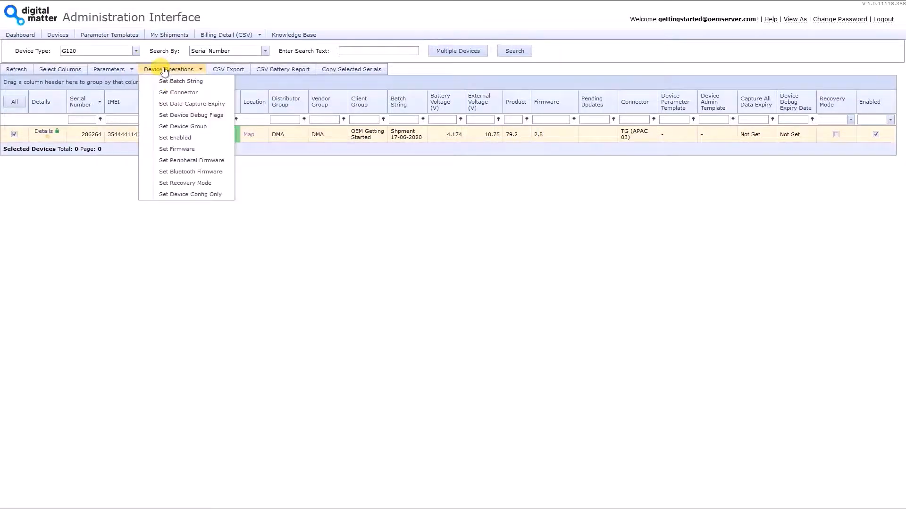
{"action": "left_click", "coordinate": [209, 149]}
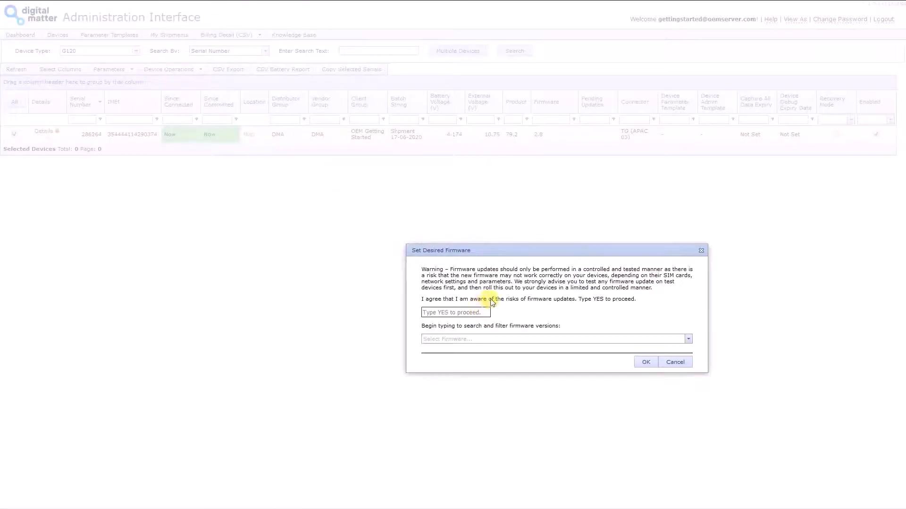
{"action": "left_click", "coordinate": [474, 339]}
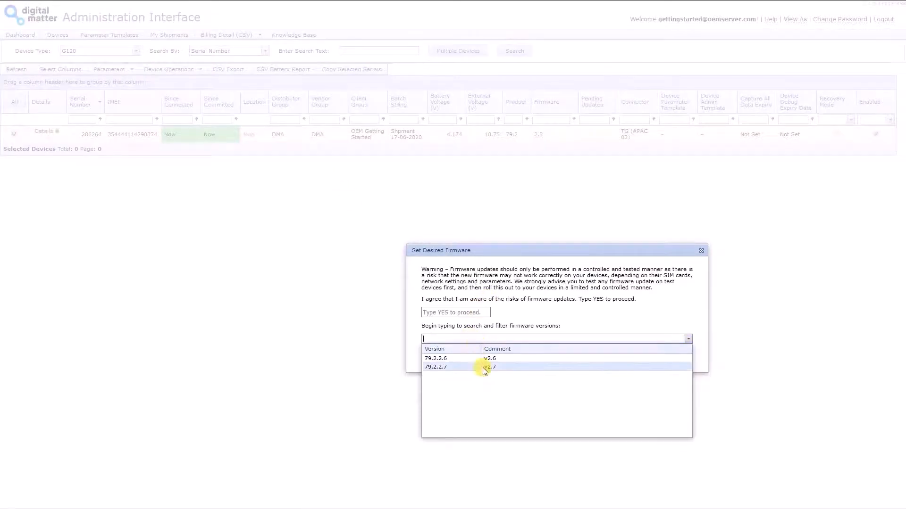
{"action": "left_click", "coordinate": [642, 250]}
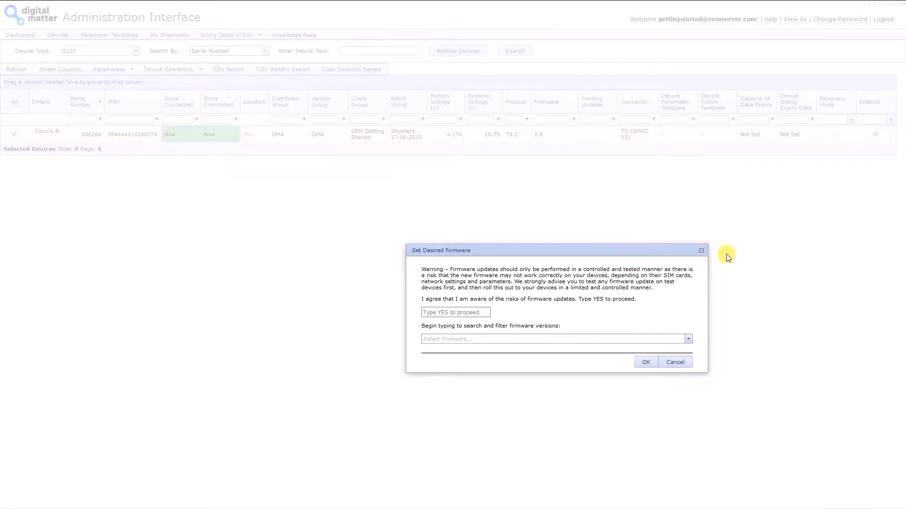
{"action": "left_click", "coordinate": [701, 250]}
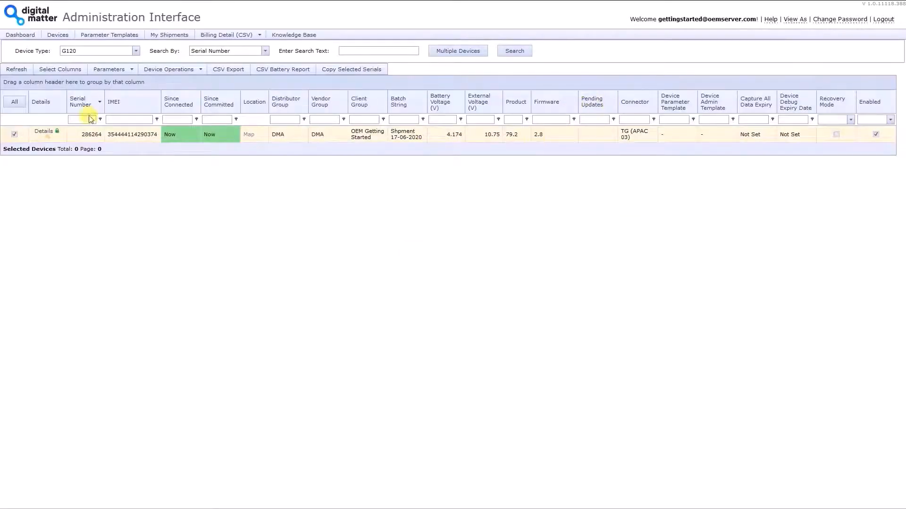
Set the G120 device's desired firmware to version 79.2.2.7 (v2.7), accepting the update risks with YES
{"action": "left_click", "coordinate": [155, 72]}
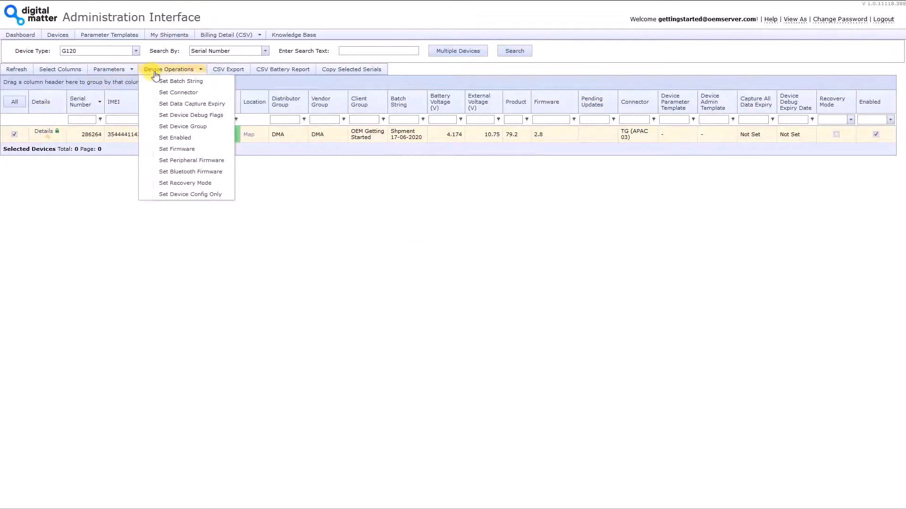
{"action": "left_click", "coordinate": [177, 149]}
{"action": "left_click", "coordinate": [465, 312]}
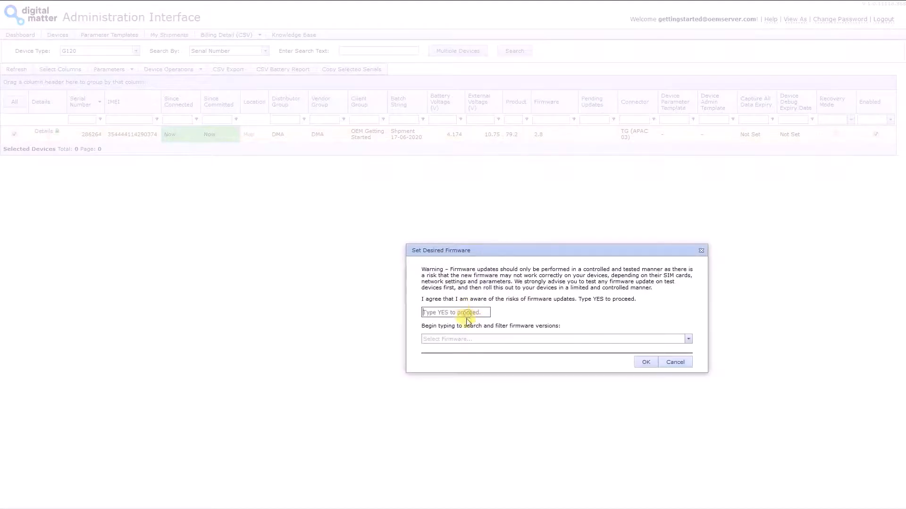
{"action": "type", "text": "YES"}
{"action": "left_click", "coordinate": [467, 338]}
{"action": "left_click", "coordinate": [478, 365]}
{"action": "left_click", "coordinate": [639, 362]}
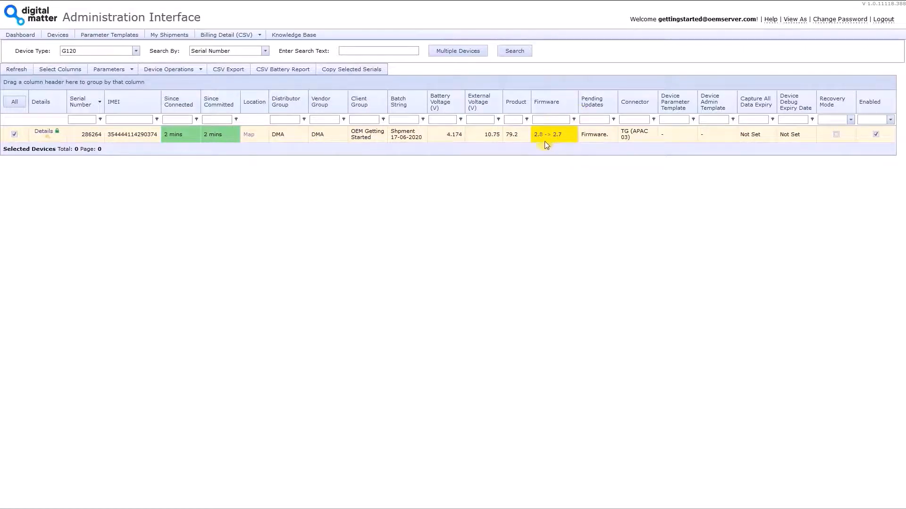
{"action": "left_click", "coordinate": [594, 114]}
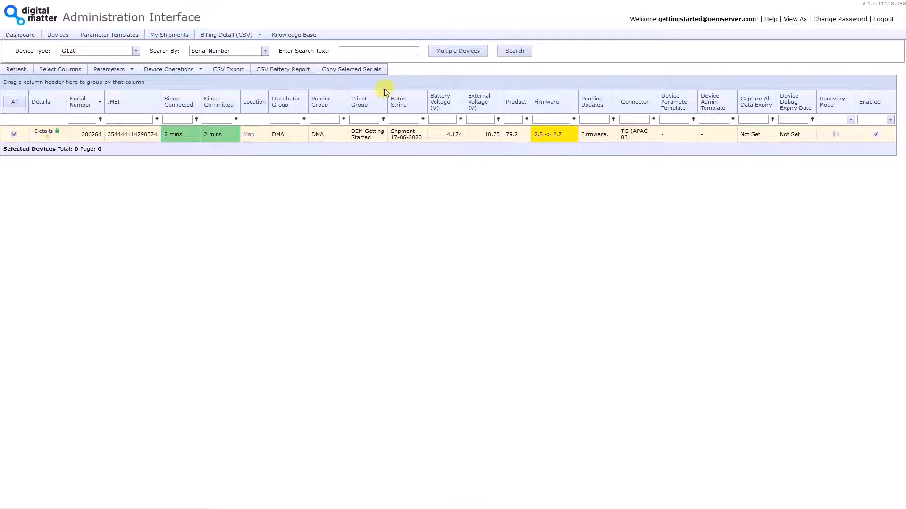
Switch the device list to Oyster2, and open the system parameters of device 292907 for editing
{"action": "left_click", "coordinate": [106, 51]}
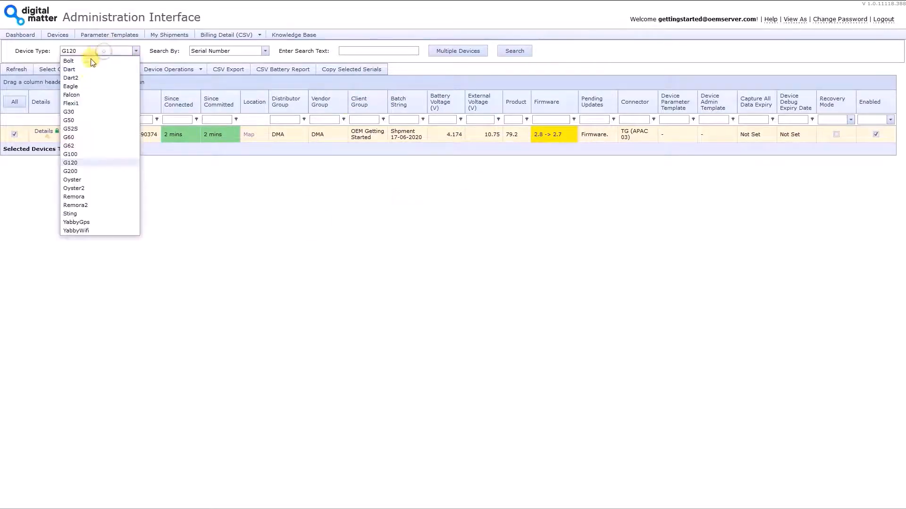
{"action": "left_click", "coordinate": [98, 188]}
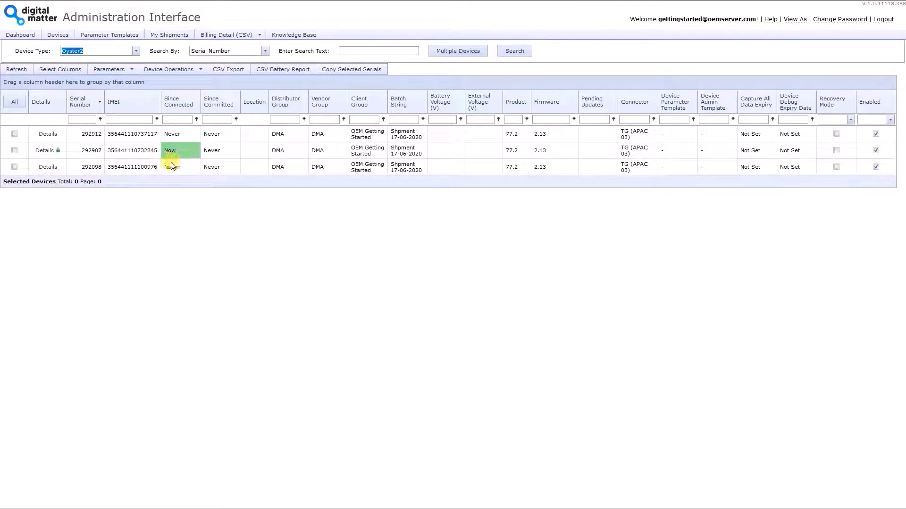
{"action": "left_click", "coordinate": [14, 150]}
{"action": "left_click", "coordinate": [110, 73]}
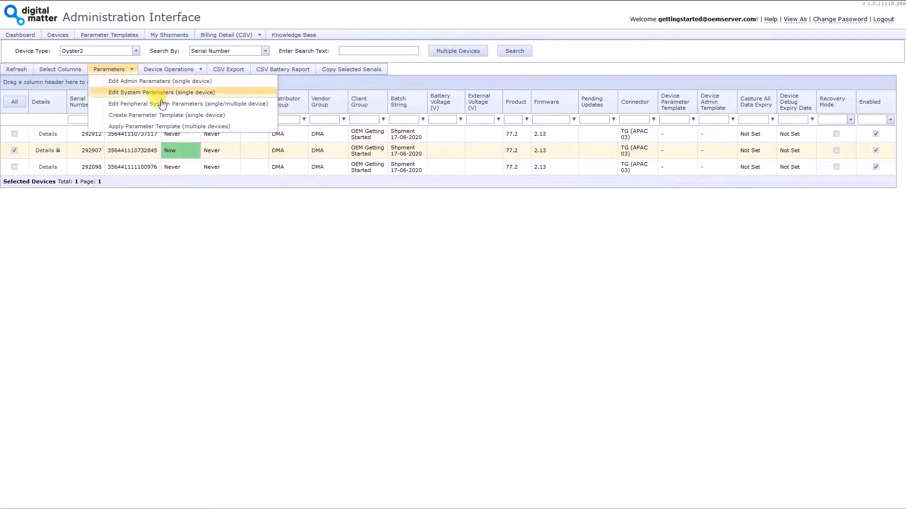
{"action": "left_click", "coordinate": [216, 234]}
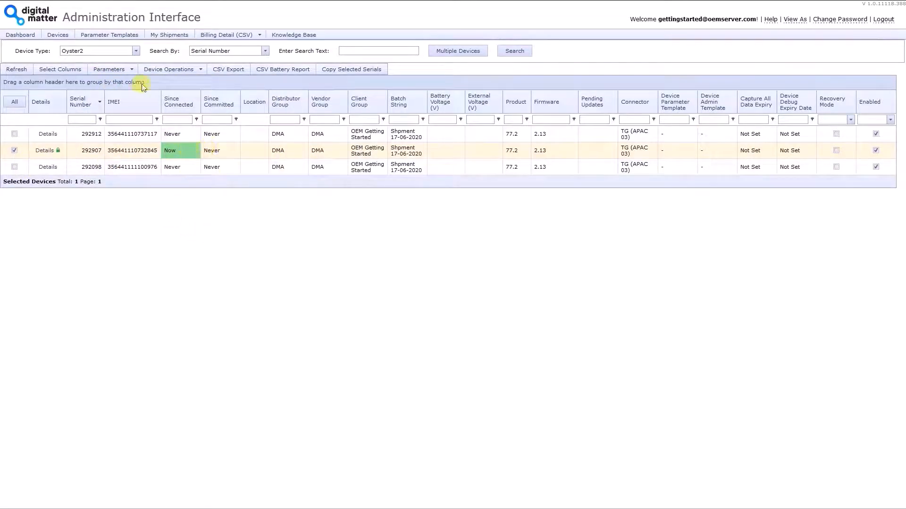
{"action": "left_click", "coordinate": [117, 71]}
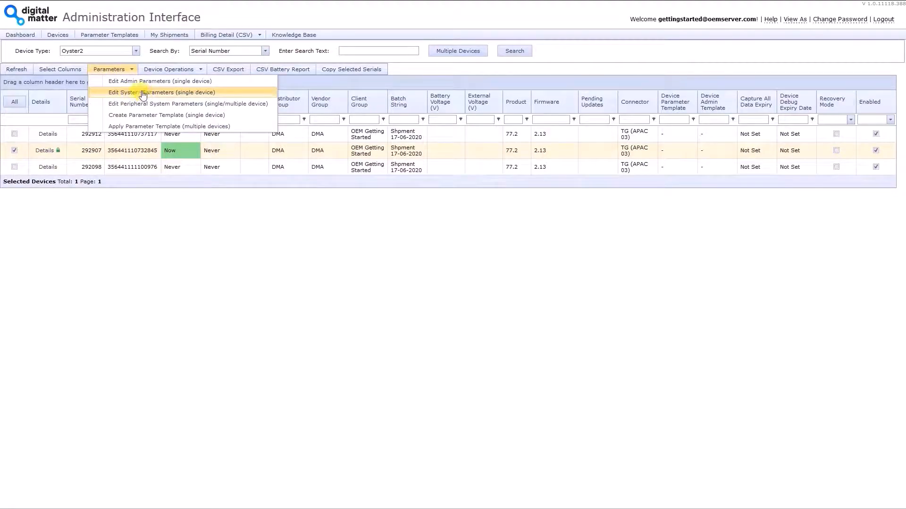
{"action": "left_click", "coordinate": [216, 94]}
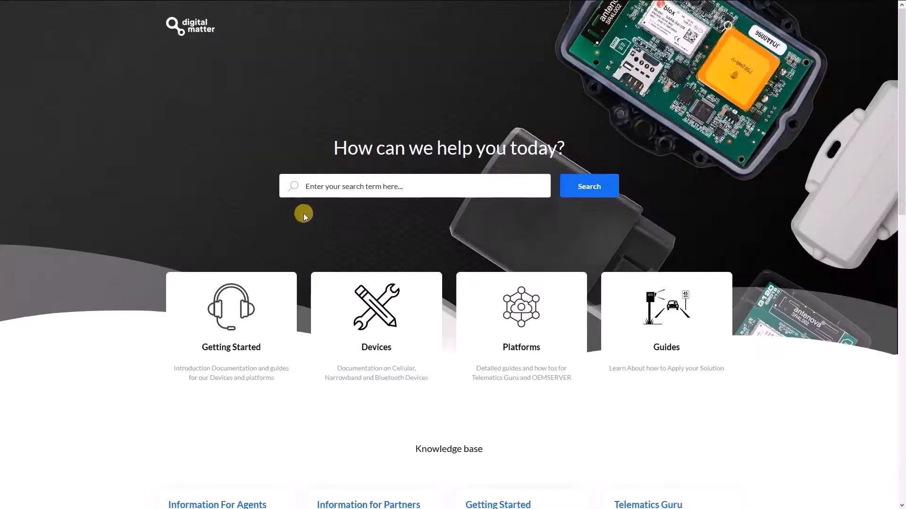
In the Digital Matter support site, search for "oyster2 getting started" and open the Oyster2 - Getting Started article
{"action": "left_click", "coordinate": [334, 188]}
{"action": "type", "text": "o"}
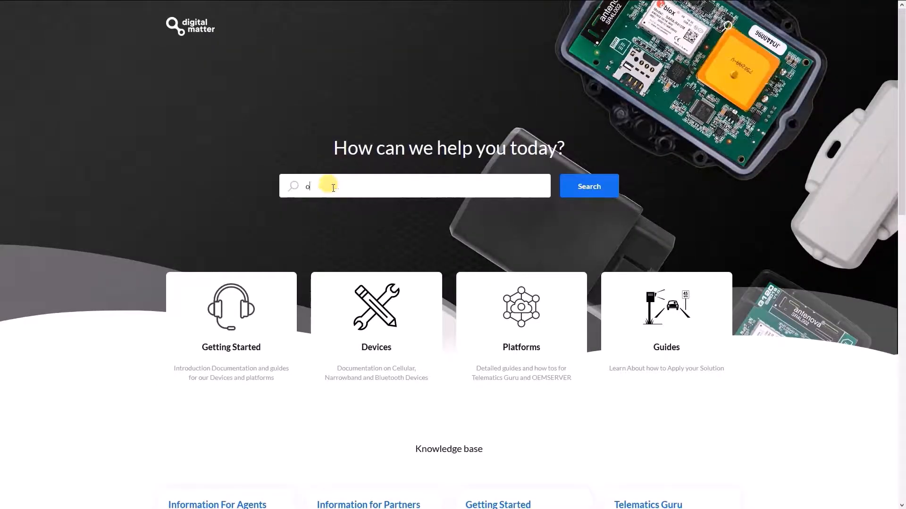
{"action": "type", "text": "yster2 getting started"}
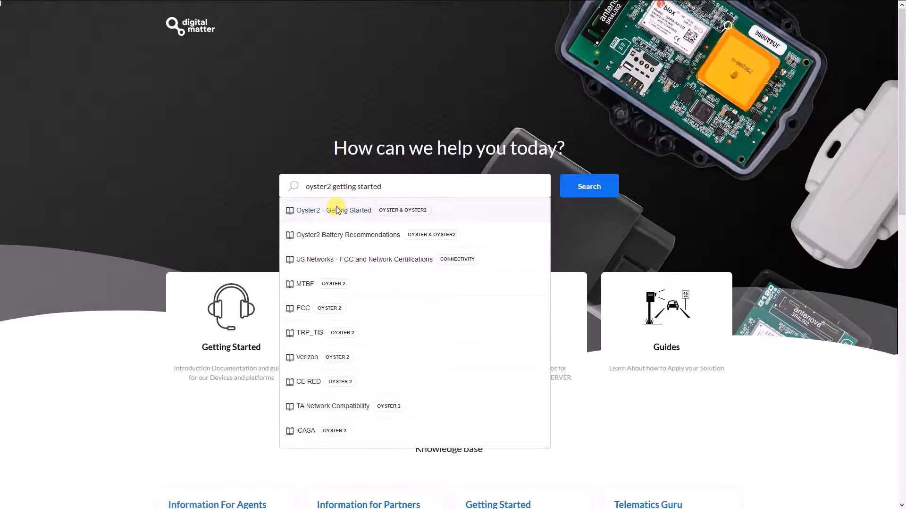
{"action": "left_click", "coordinate": [337, 210]}
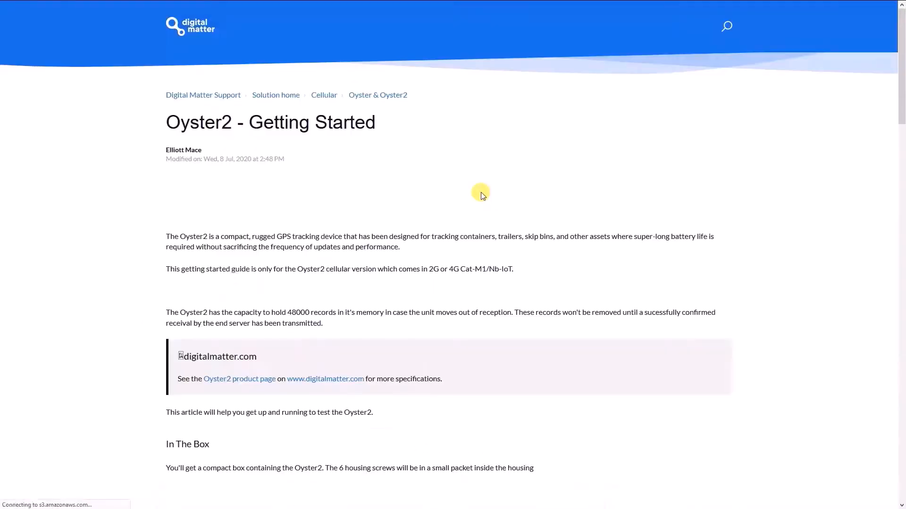
Go to the end of the Oyster2 getting started article and expand its Default Settings section
{"action": "scroll", "coordinate": [420, 264], "scroll_direction": "down", "scroll_amount": 10}
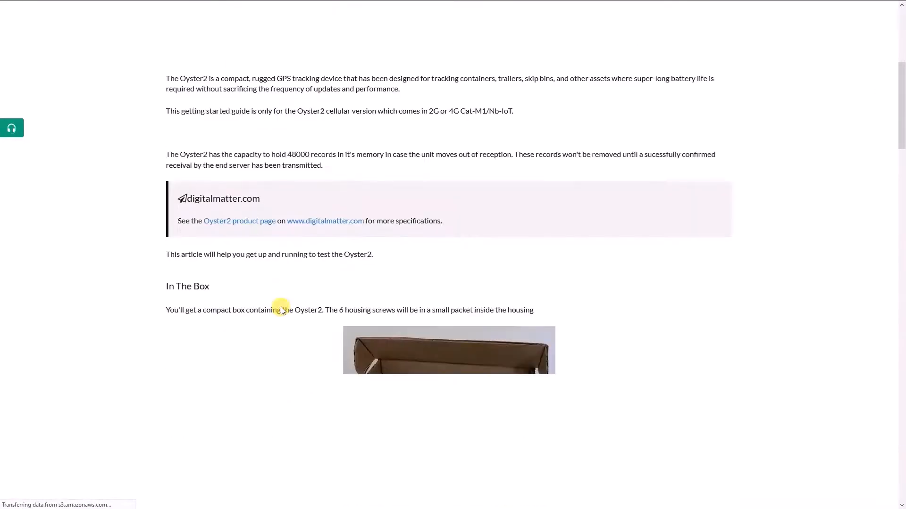
{"action": "scroll", "coordinate": [351, 345], "scroll_direction": "down", "scroll_amount": 15}
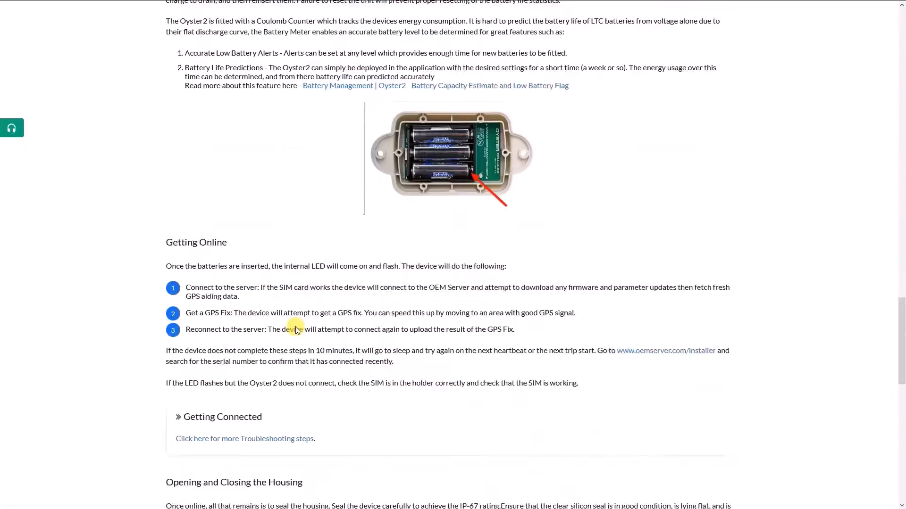
{"action": "scroll", "coordinate": [283, 338], "scroll_direction": "down", "scroll_amount": 10}
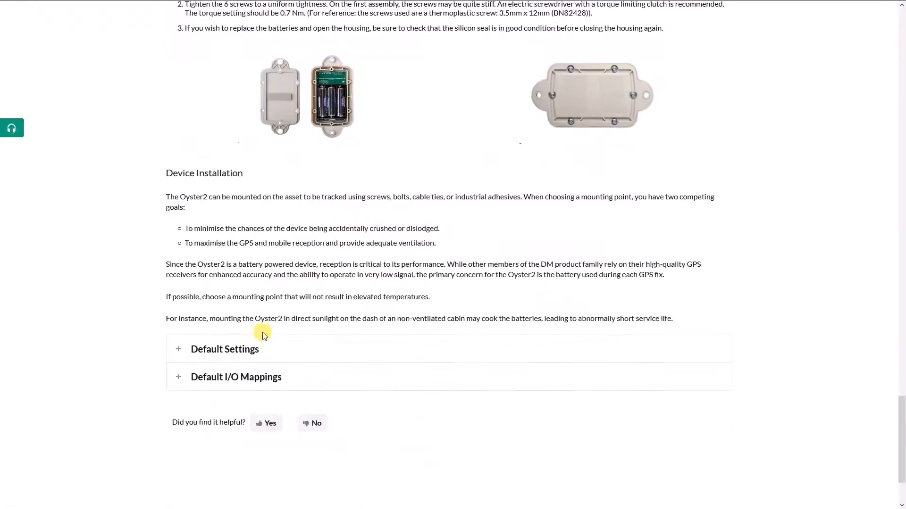
{"action": "left_click", "coordinate": [175, 246]}
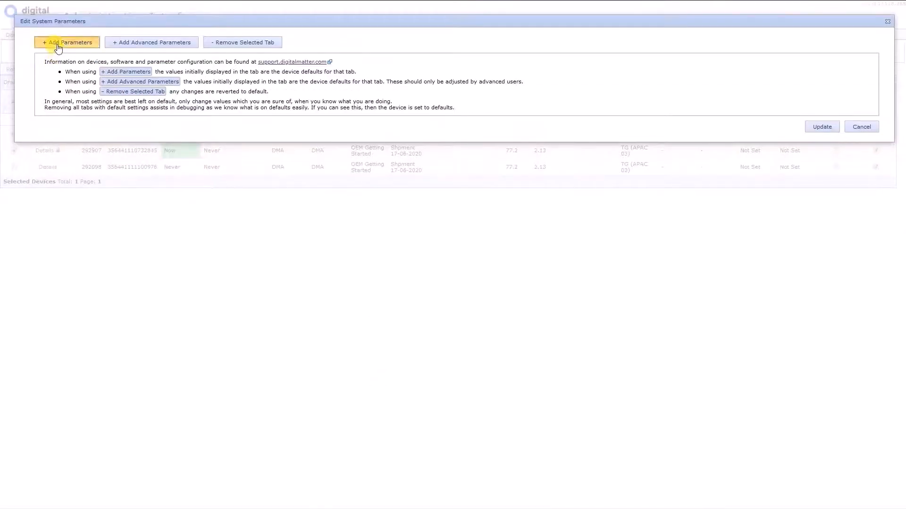
Back in OEM Server, add the Basic Tracking parameters and check which other parameter groups can be added
{"action": "left_click", "coordinate": [58, 47]}
{"action": "left_click", "coordinate": [65, 59]}
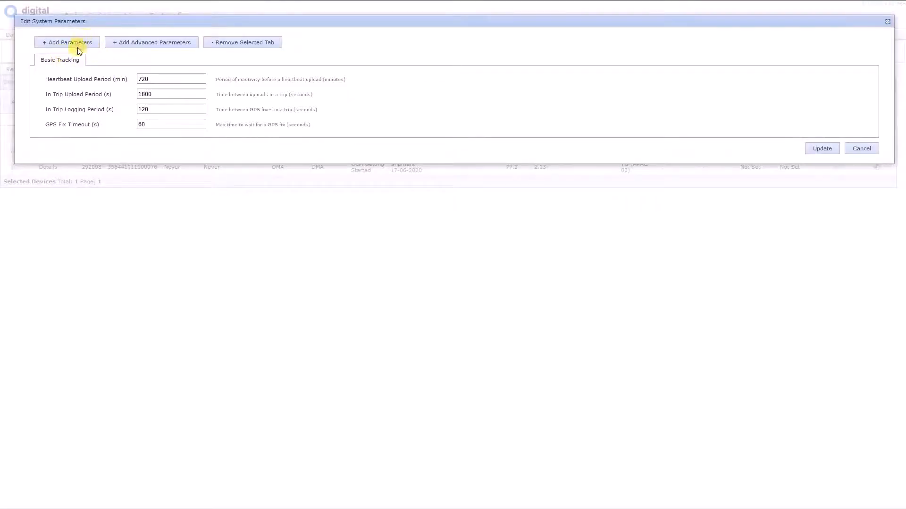
{"action": "left_click", "coordinate": [66, 41]}
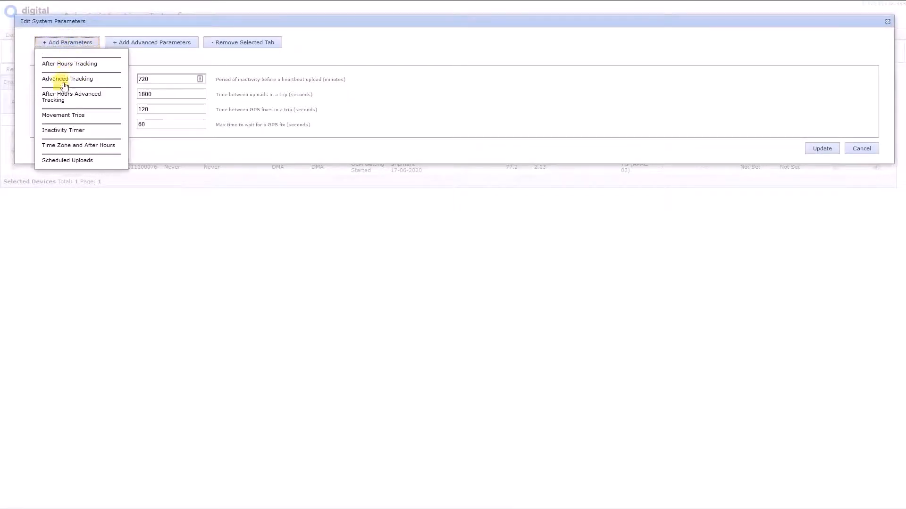
{"action": "left_click", "coordinate": [143, 58]}
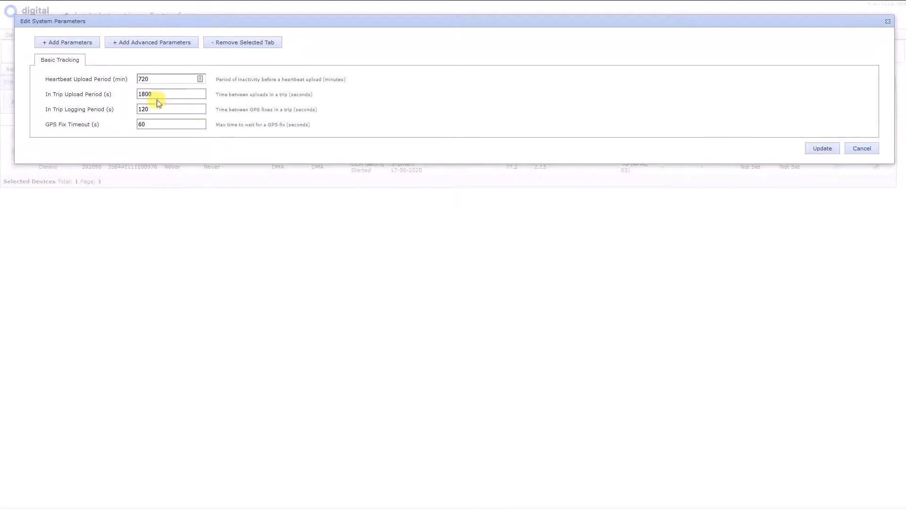
Set the In Trip Upload Period to 900 s, and remove the Basic Tracking tab to revert it to defaults
{"action": "left_click_drag", "start_coordinate": [152, 94], "coordinate": [130, 95]}
{"action": "type", "text": "900"}
{"action": "left_click", "coordinate": [242, 43]}
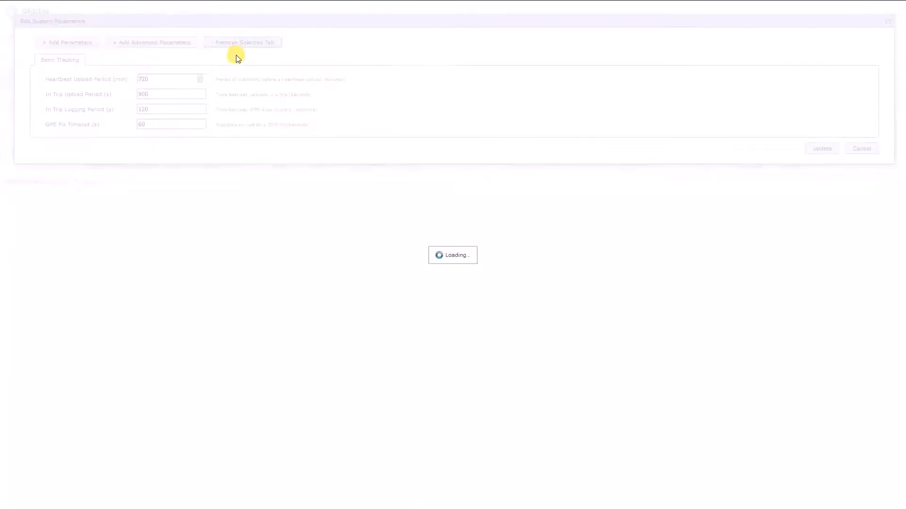
Add the Basic Tracking parameters again and set the In Trip Upload Period to 900 s
{"action": "left_click", "coordinate": [39, 46]}
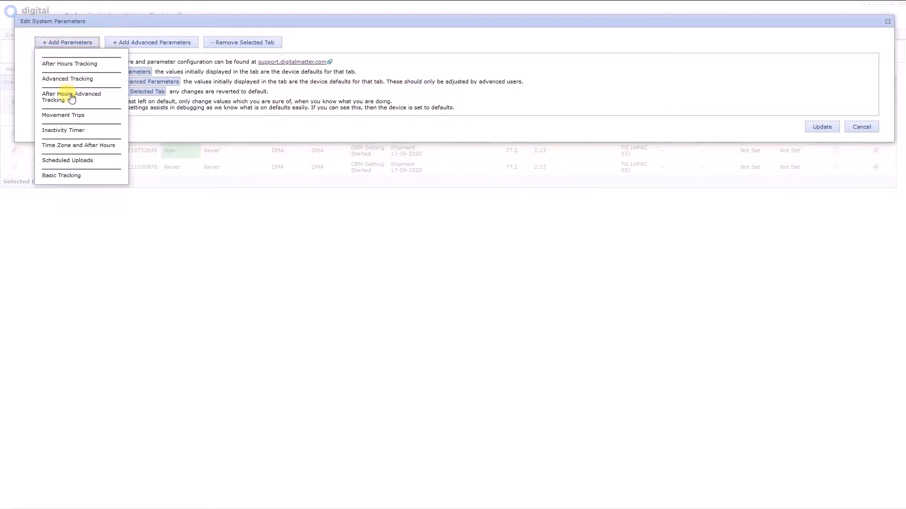
{"action": "left_click", "coordinate": [66, 176]}
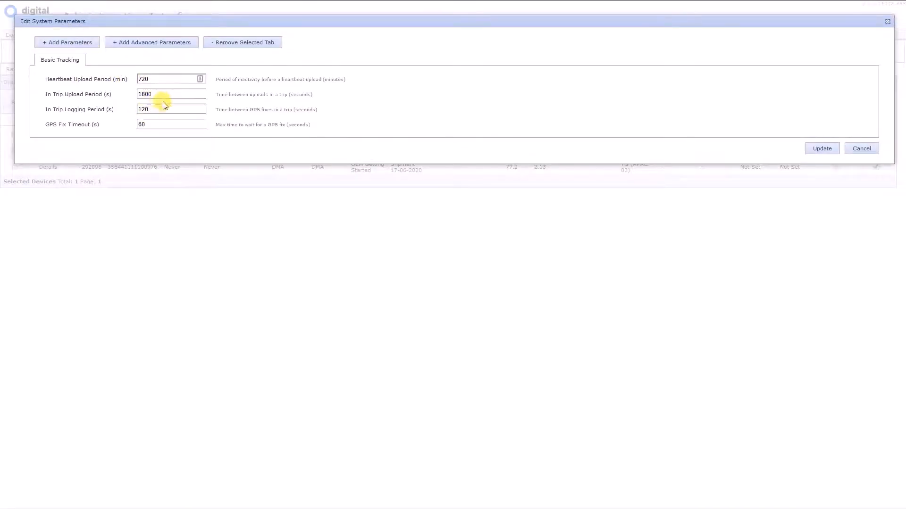
{"action": "left_click_drag", "start_coordinate": [164, 94], "coordinate": [122, 95]}
{"action": "left_click", "coordinate": [152, 81]}
{"action": "type", "text": "900"}
Add the Inactivity Timer parameters to the device's system parameters
{"action": "left_click", "coordinate": [53, 44]}
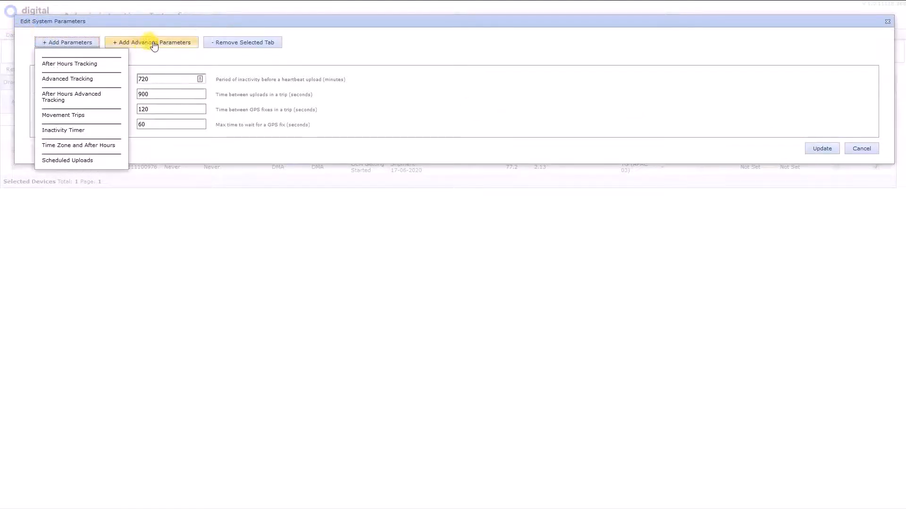
{"action": "left_click", "coordinate": [90, 134]}
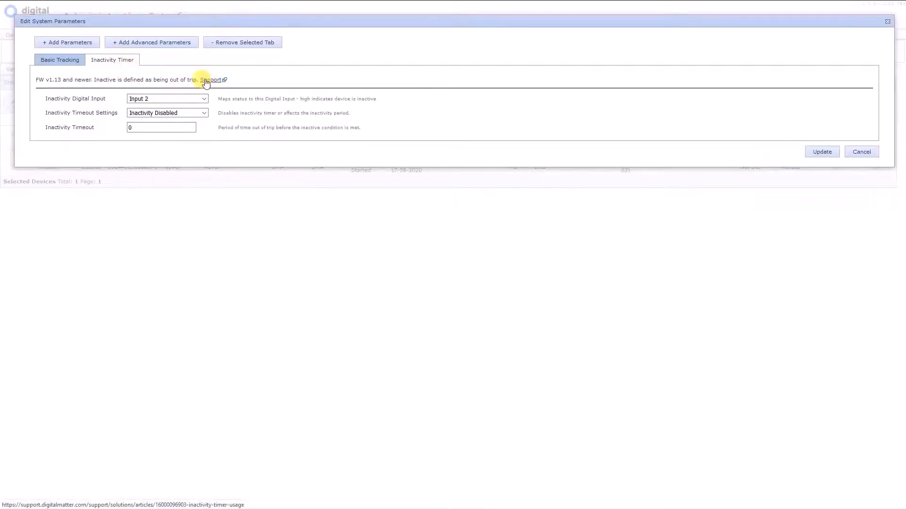
Remove the Inactivity Timer parameters and update the device with the remaining Basic Tracking settings
{"action": "left_click", "coordinate": [223, 44]}
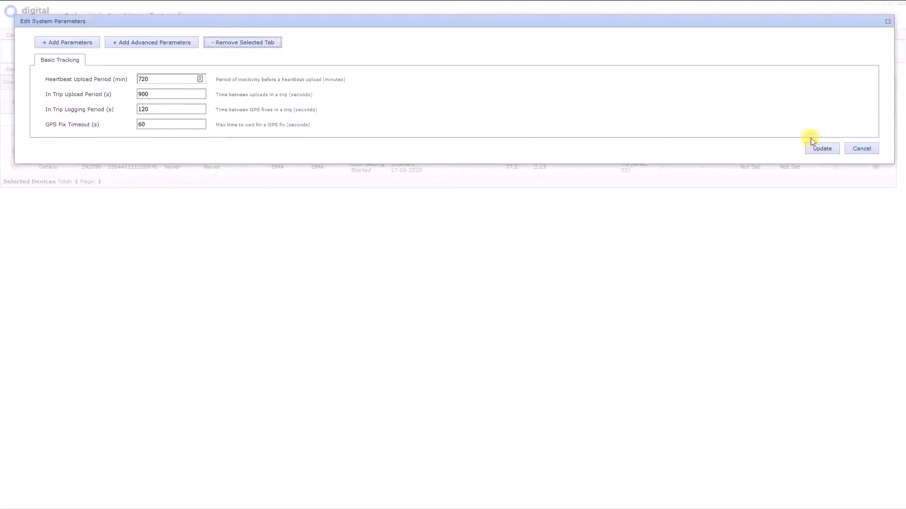
{"action": "left_click", "coordinate": [838, 150]}
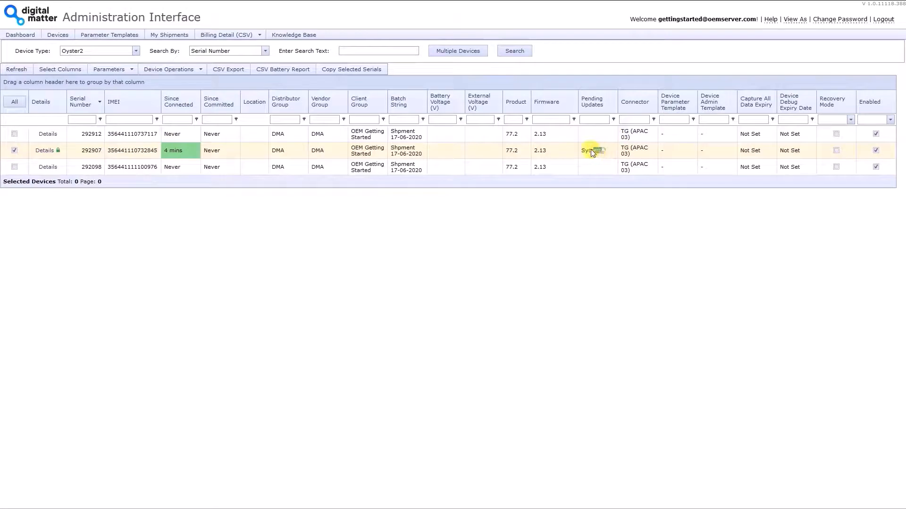
{"action": "left_click", "coordinate": [494, 157]}
Start a System Parameters template from the selected Oyster2 device, with DMA as both distributor and vendor group
{"action": "mouse_move", "coordinate": [211, 169]}
{"action": "left_click", "coordinate": [112, 70]}
{"action": "left_click", "coordinate": [103, 74]}
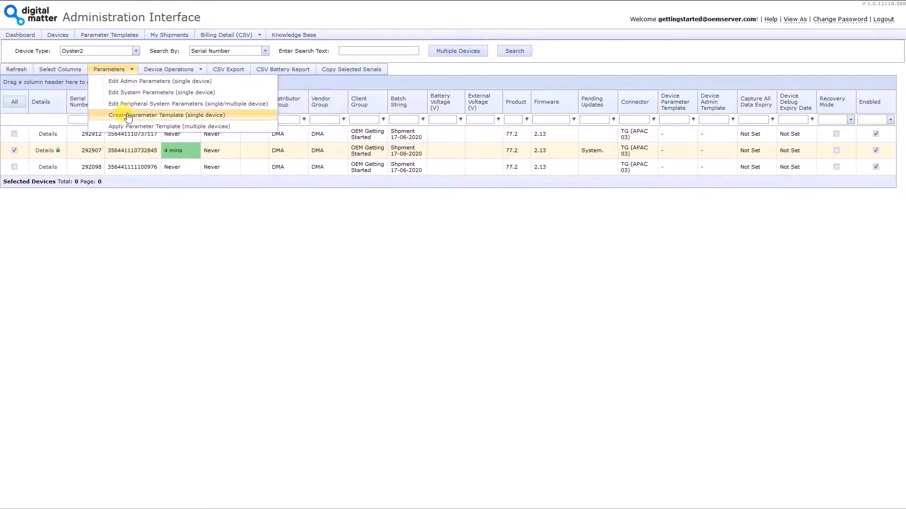
{"action": "left_click", "coordinate": [220, 115]}
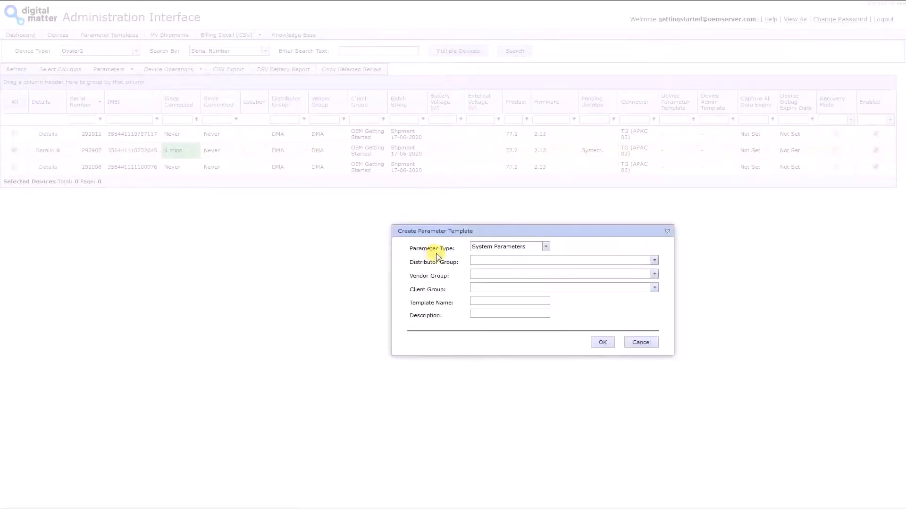
{"action": "left_click", "coordinate": [519, 245]}
{"action": "left_click", "coordinate": [514, 264]}
{"action": "left_click", "coordinate": [568, 260]}
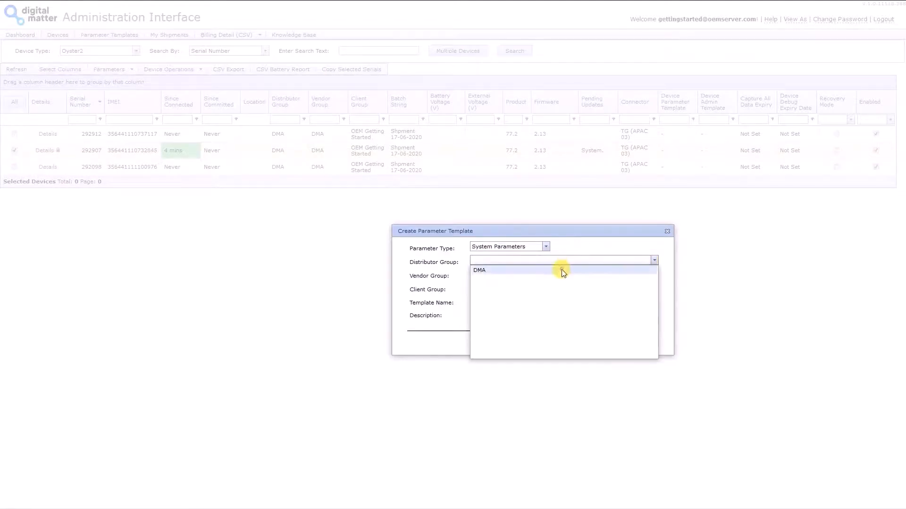
{"action": "left_click", "coordinate": [559, 270]}
{"action": "left_click", "coordinate": [564, 273]}
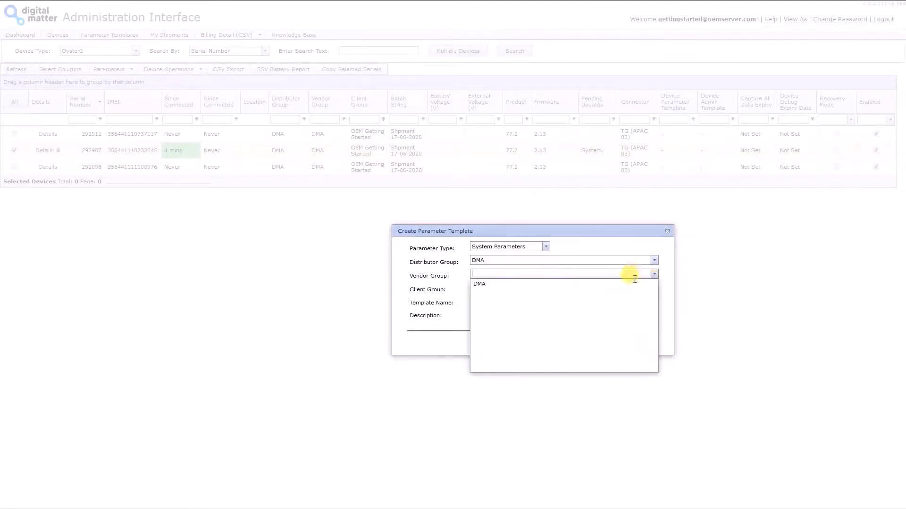
{"action": "left_click", "coordinate": [613, 292]}
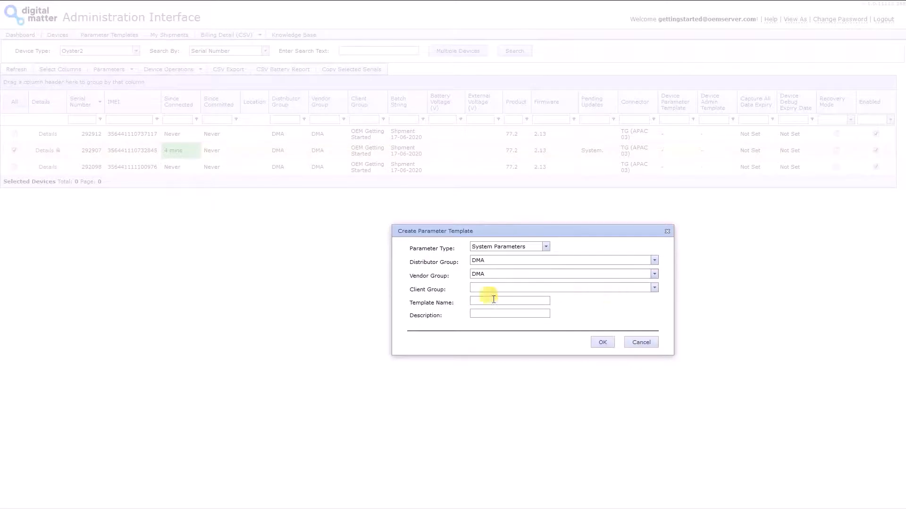
Set client group OEM Getting Started, name the template "15 min in trip upload Oys2", describe it as "15 min in trip uploads, rest default", and create it
{"action": "left_click", "coordinate": [471, 289]}
{"action": "left_click", "coordinate": [485, 298]}
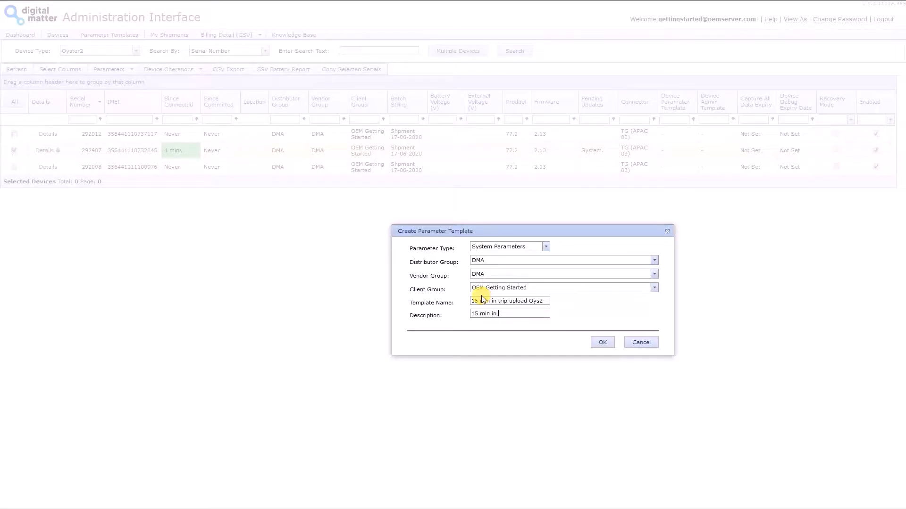
{"action": "type", "text": "rest default"}
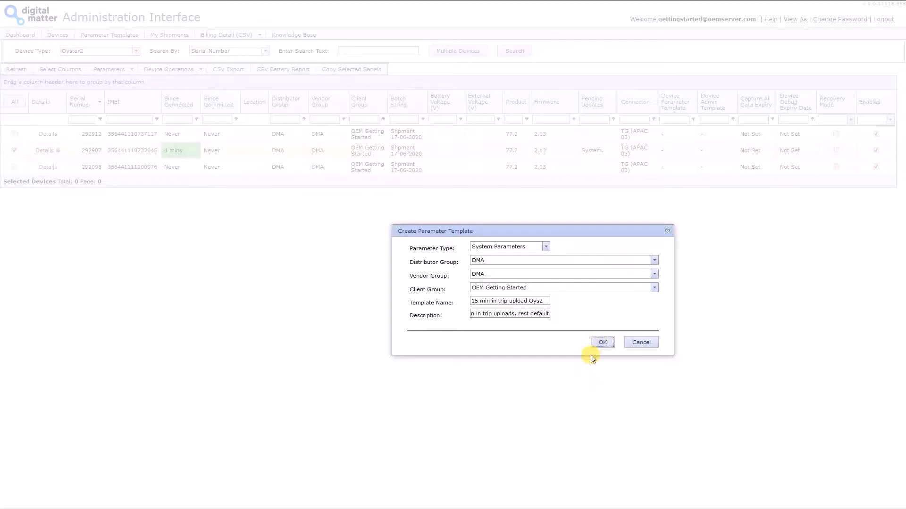
{"action": "left_click", "coordinate": [599, 343]}
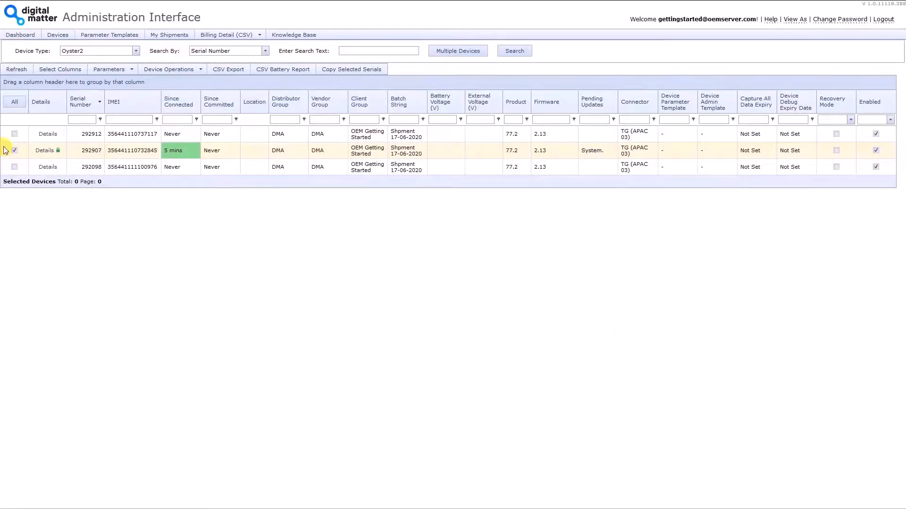
Select all the listed Oyster2 devices at once, and clear the selection device by device
{"action": "left_click", "coordinate": [17, 103]}
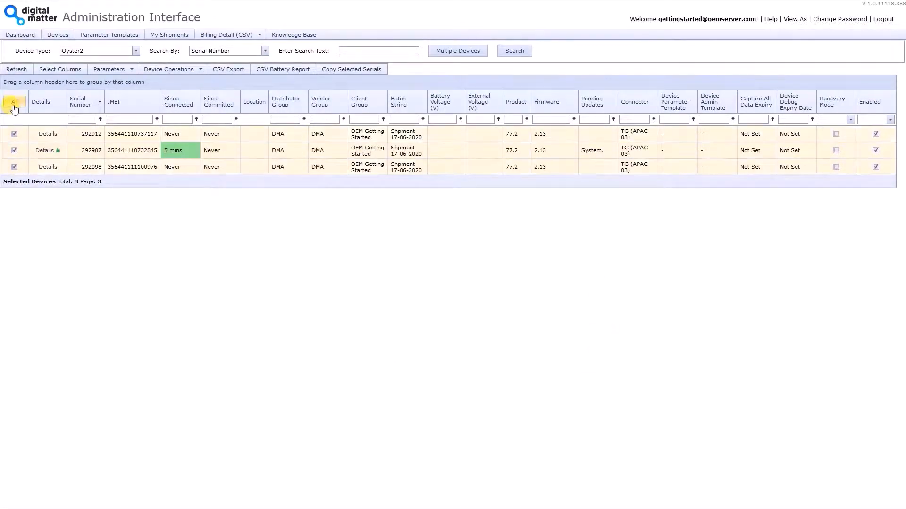
{"action": "left_click", "coordinate": [14, 133]}
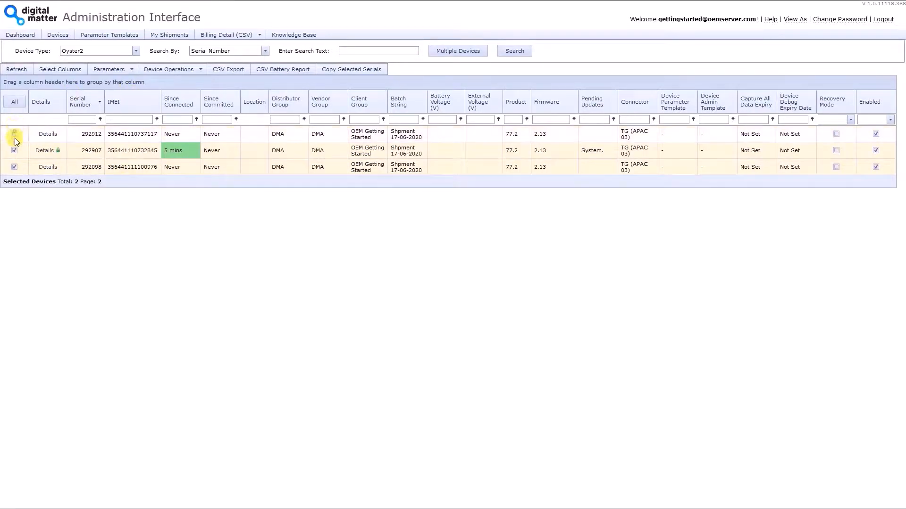
{"action": "left_click", "coordinate": [15, 150]}
{"action": "left_click", "coordinate": [14, 167]}
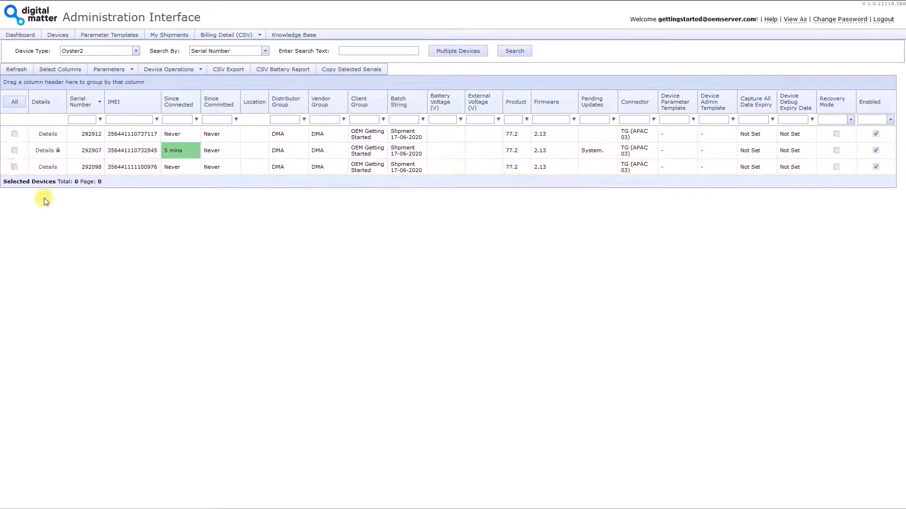
Apply the system parameter template "15 min in trip upload Oys2" to all three Oyster2 devices
{"action": "left_click", "coordinate": [17, 102]}
{"action": "left_click", "coordinate": [161, 69]}
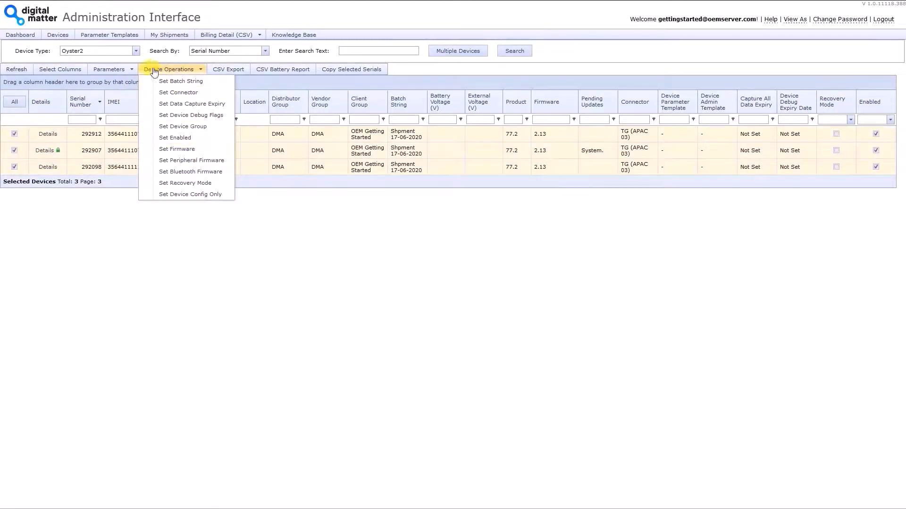
{"action": "left_click", "coordinate": [114, 69]}
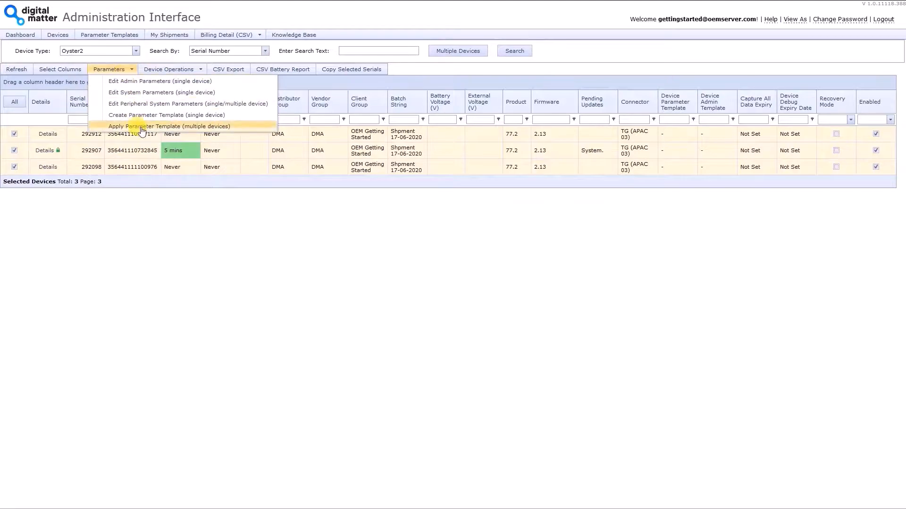
{"action": "left_click", "coordinate": [141, 126]}
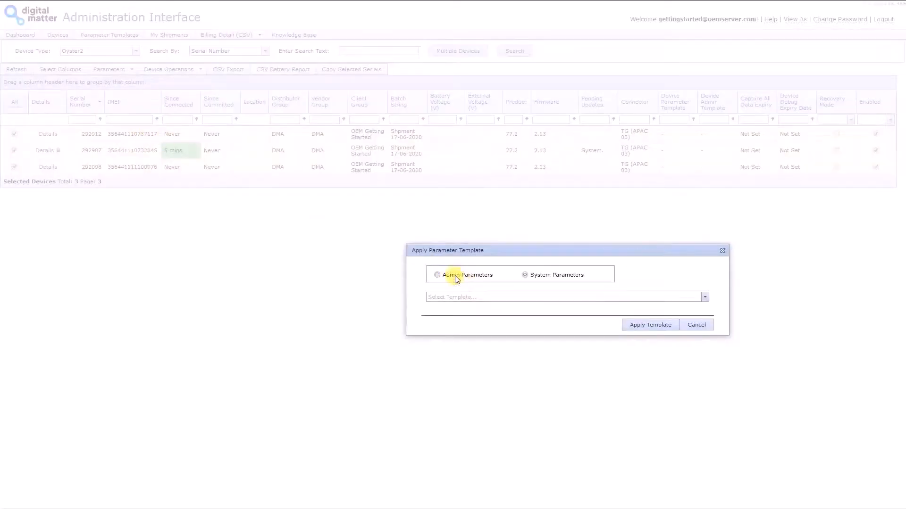
{"action": "left_click", "coordinate": [463, 295]}
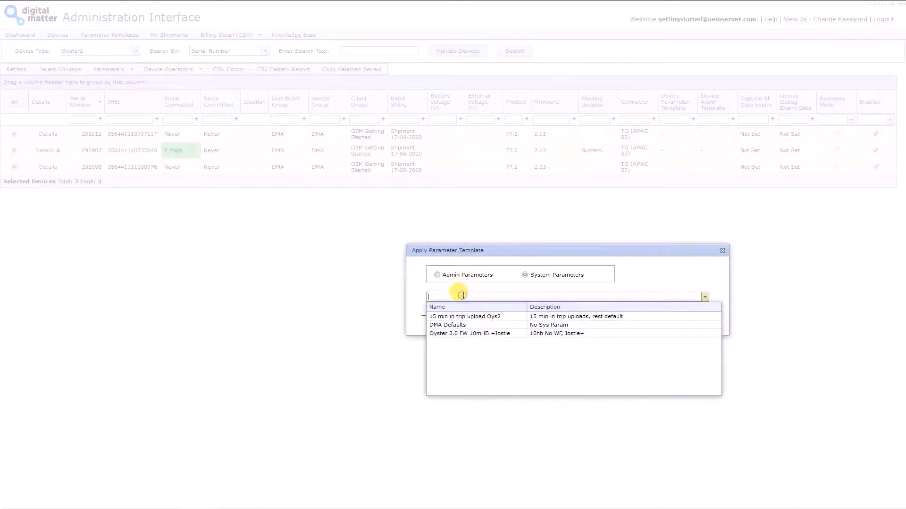
{"action": "left_click", "coordinate": [629, 318]}
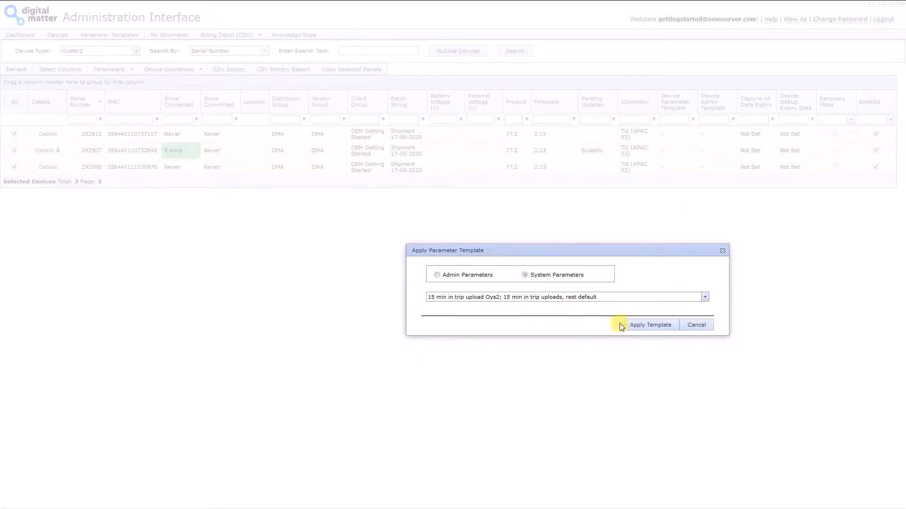
{"action": "left_click", "coordinate": [638, 324]}
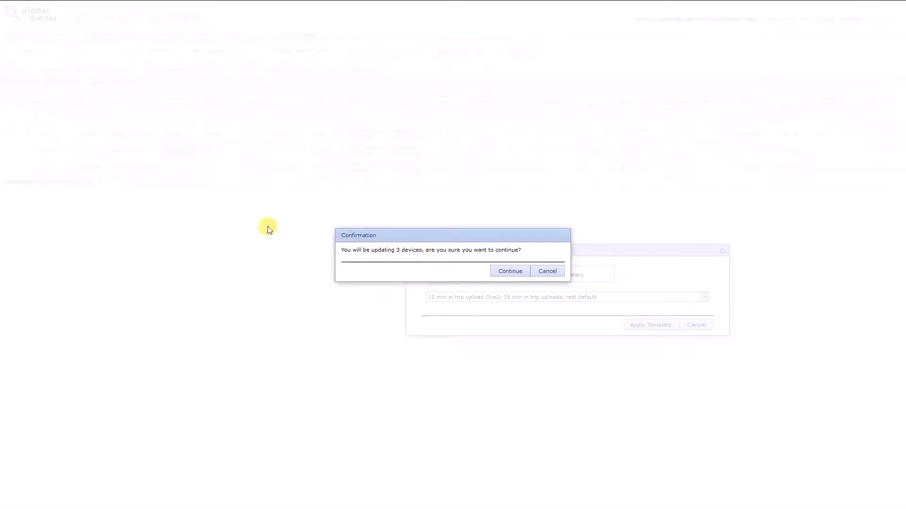
{"action": "left_click", "coordinate": [496, 275]}
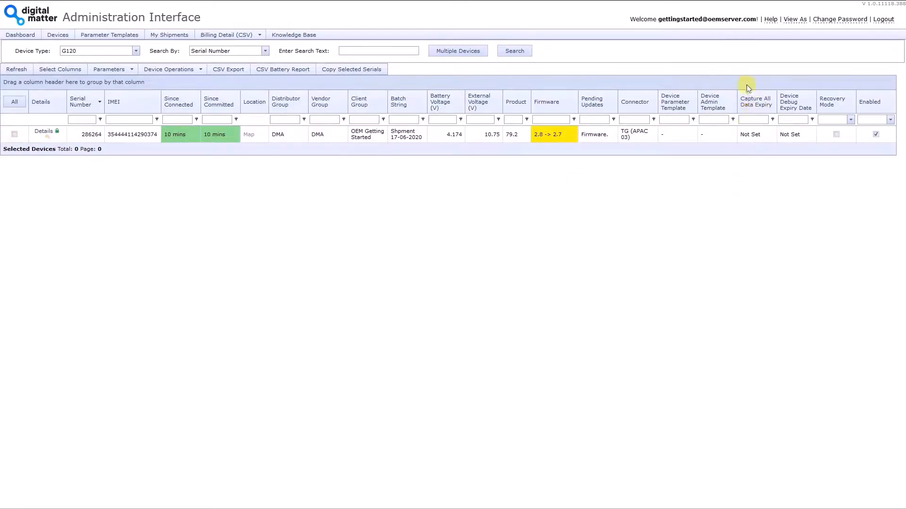
Set the G120 device's data capture expiry date to 31/07/2020 02:33 UTC
{"action": "left_click", "coordinate": [178, 71]}
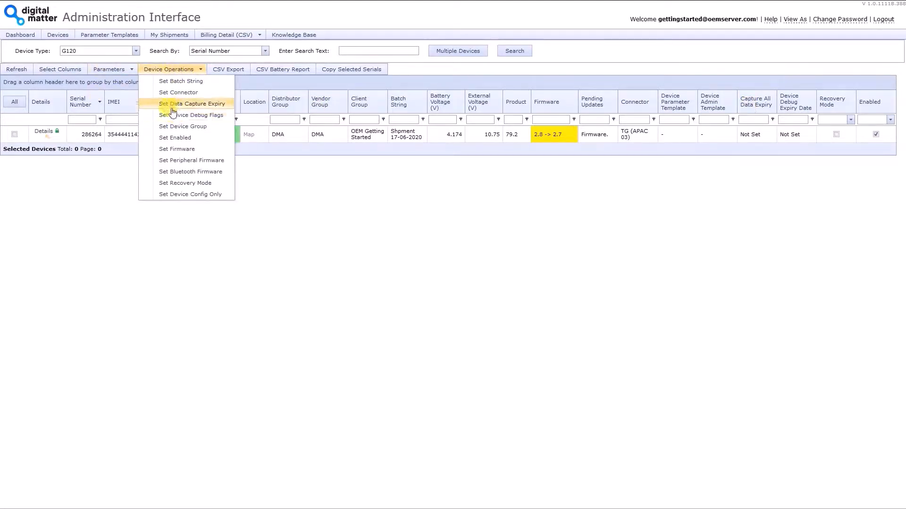
{"action": "left_click", "coordinate": [328, 224]}
{"action": "left_click", "coordinate": [14, 134]}
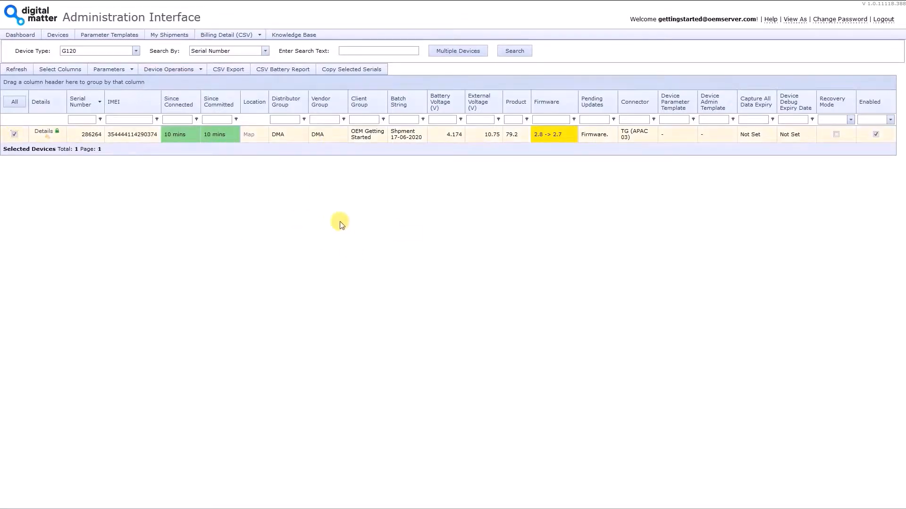
{"action": "left_click", "coordinate": [165, 73]}
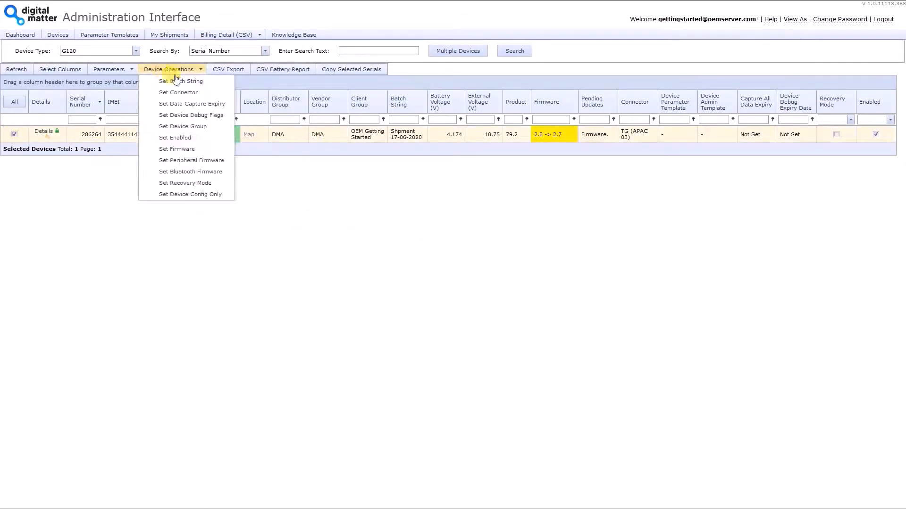
{"action": "left_click", "coordinate": [174, 104]}
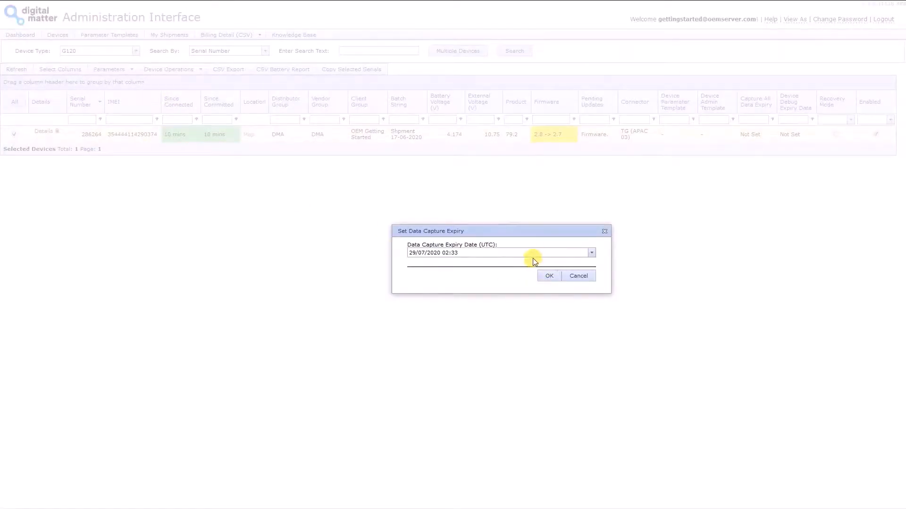
{"action": "left_click", "coordinate": [591, 254]}
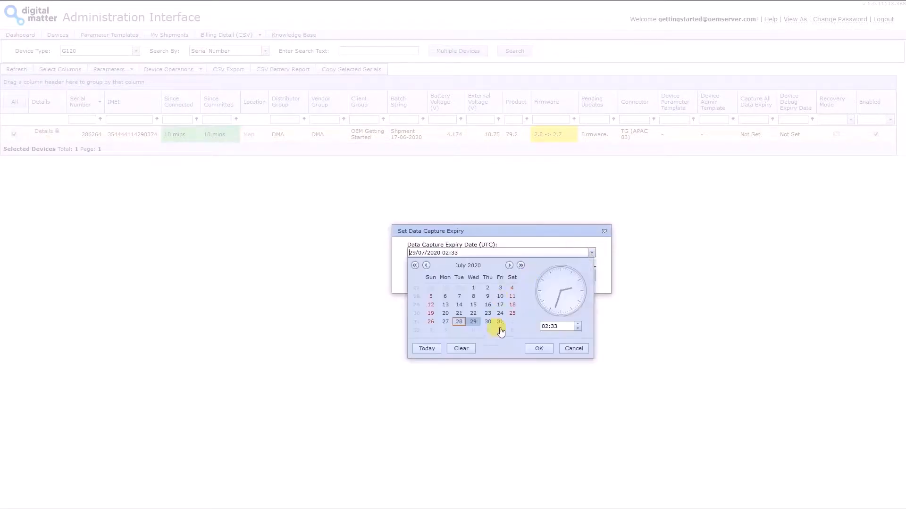
{"action": "left_click", "coordinate": [500, 321]}
{"action": "left_click", "coordinate": [539, 349]}
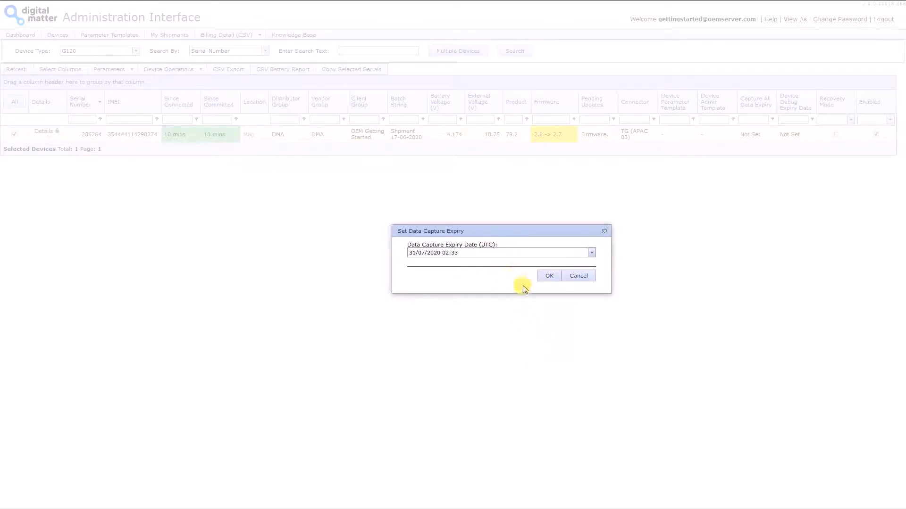
{"action": "left_click", "coordinate": [550, 276]}
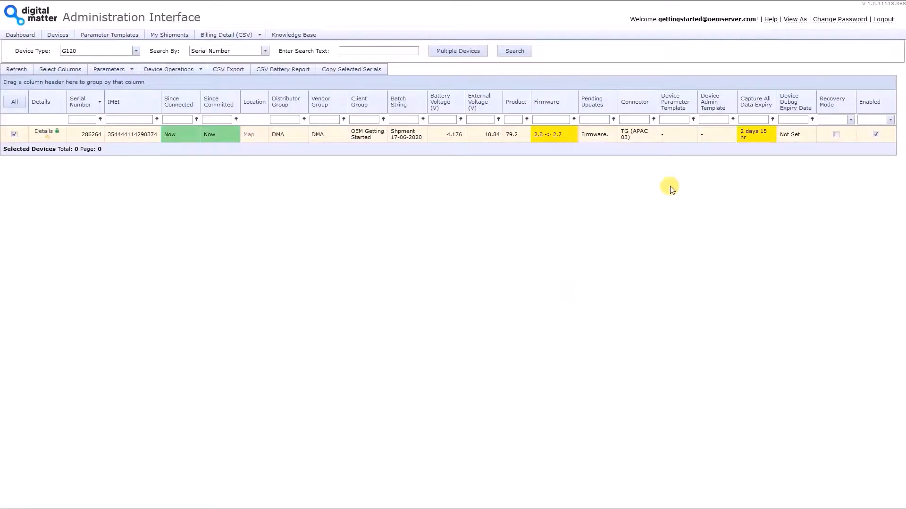
Check the G120's Capture All Data Expiry and refresh the device list
{"action": "triple_click", "coordinate": [747, 137]}
{"action": "left_click", "coordinate": [17, 68]}
{"action": "left_click", "coordinate": [11, 71]}
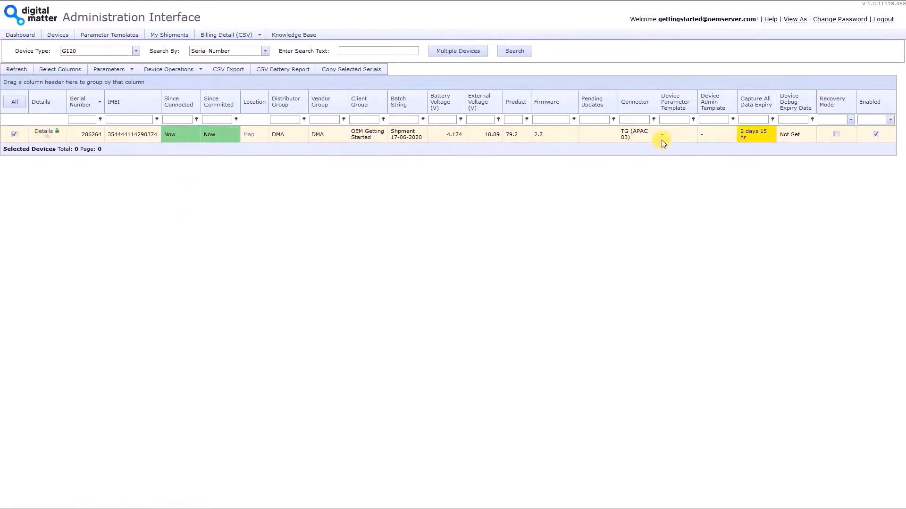
Open the G120 device's details and refresh its device logs
{"action": "left_click", "coordinate": [47, 132]}
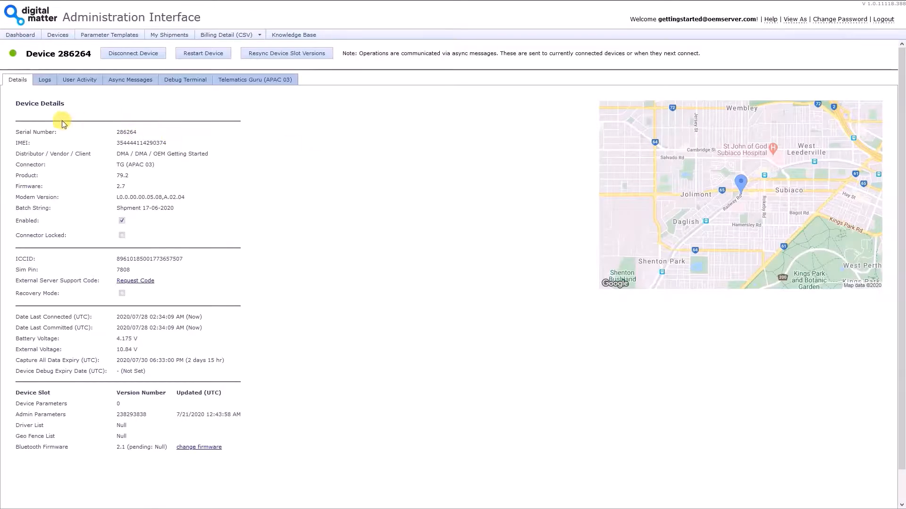
{"action": "left_click", "coordinate": [45, 79]}
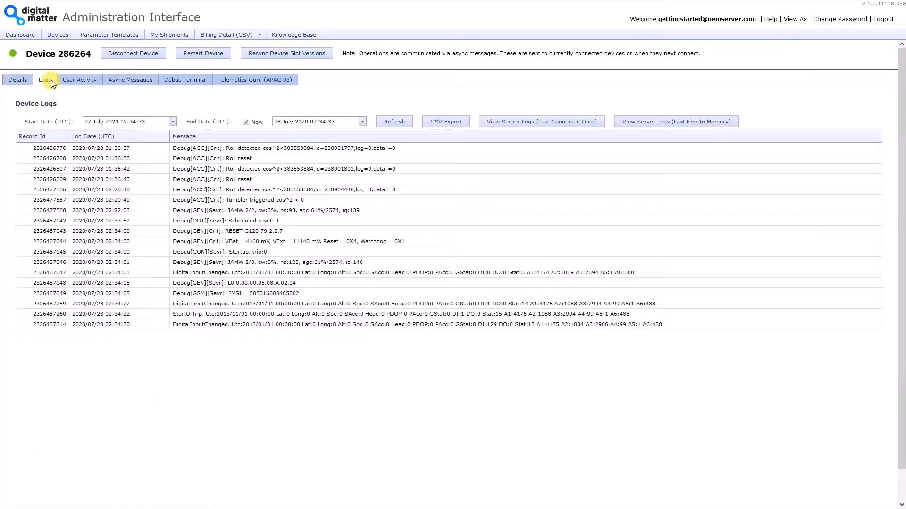
{"action": "left_click", "coordinate": [395, 124]}
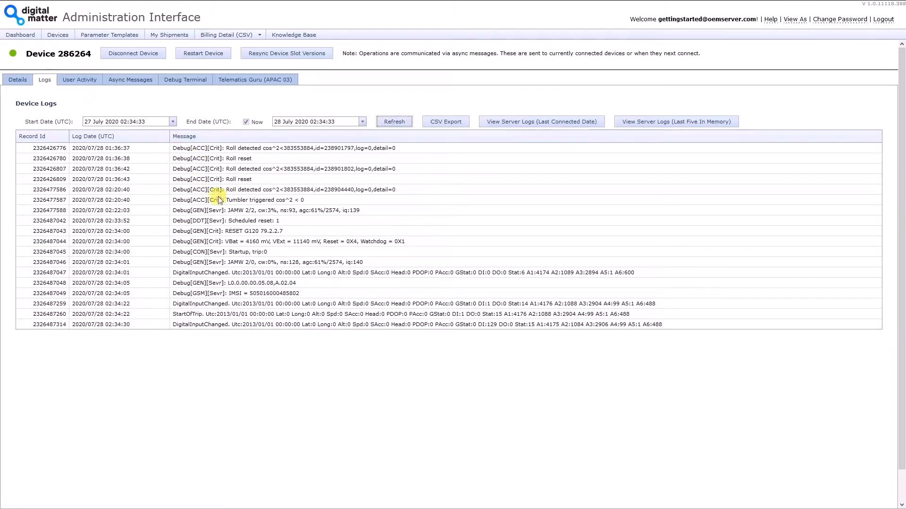
Examine the StartOfTrip record in the device logs, including its UTC timestamp
{"action": "scroll", "coordinate": [187, 332], "scroll_direction": "down", "scroll_amount": 1}
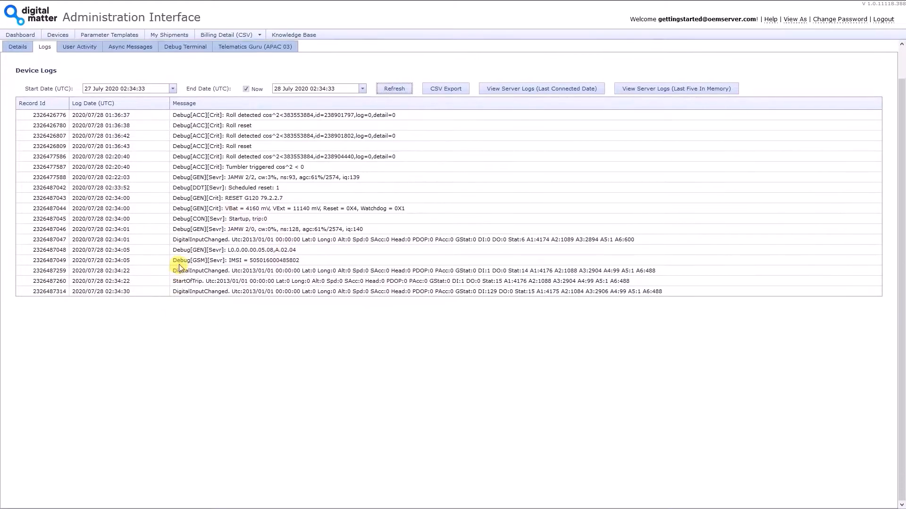
{"action": "left_click_drag", "start_coordinate": [174, 281], "coordinate": [350, 277]}
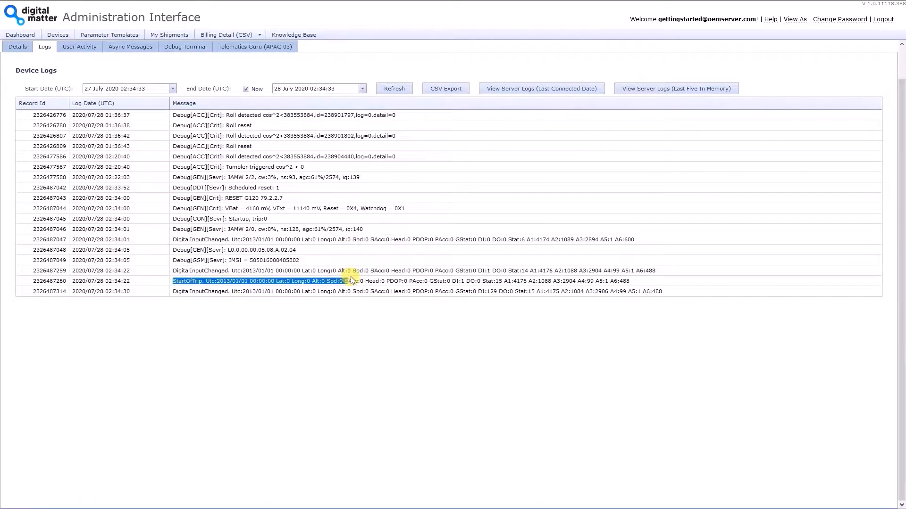
{"action": "left_click", "coordinate": [350, 277]}
{"action": "left_click_drag", "start_coordinate": [206, 282], "coordinate": [242, 283]}
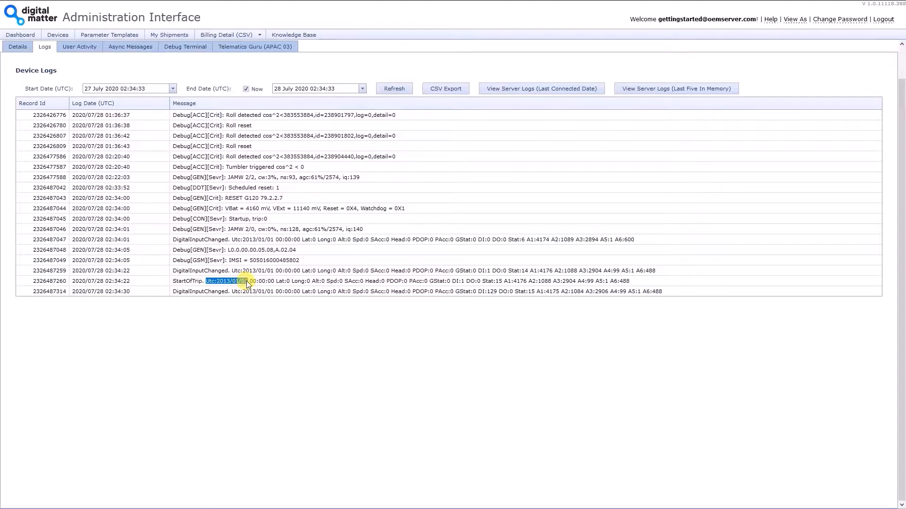
{"action": "left_click", "coordinate": [247, 283]}
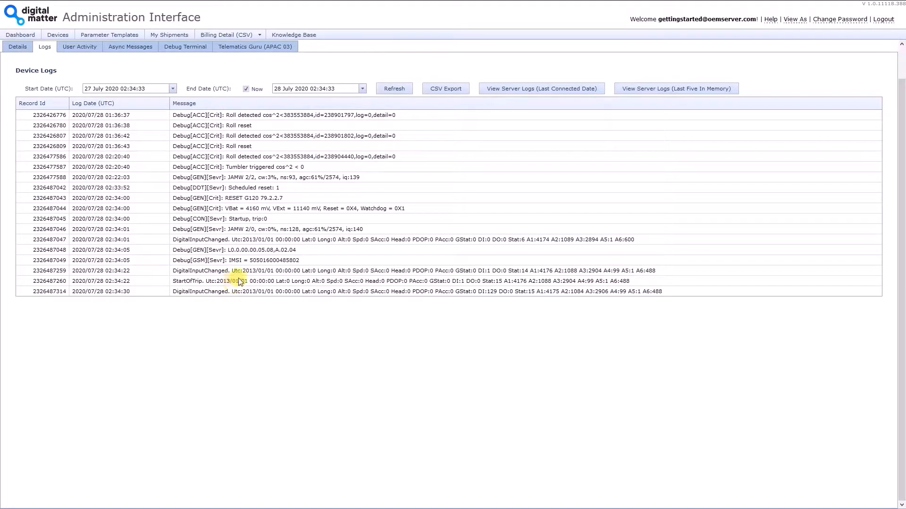
Highlight the time and position fields of the StartOfTrip record, and return to the device list
{"action": "left_click_drag", "start_coordinate": [206, 281], "coordinate": [343, 284]}
{"action": "left_click", "coordinate": [342, 286]}
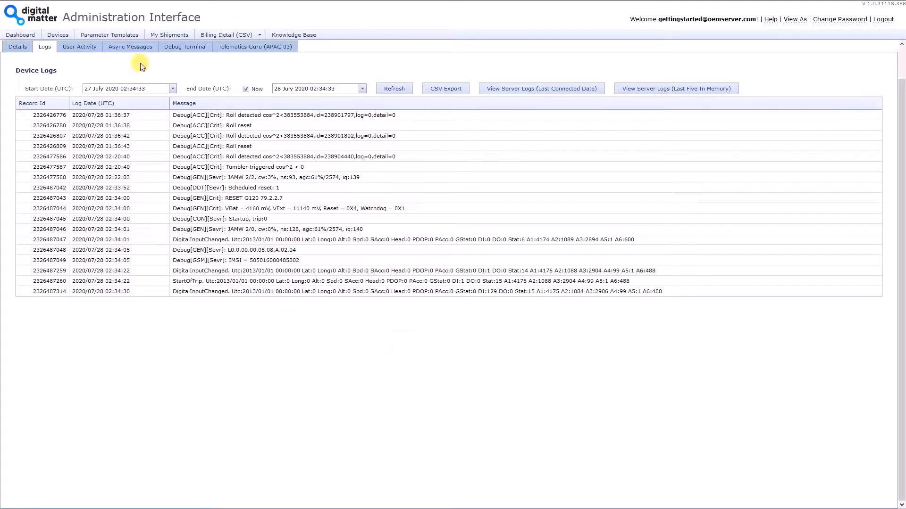
{"action": "mouse_move", "coordinate": [133, 4]}
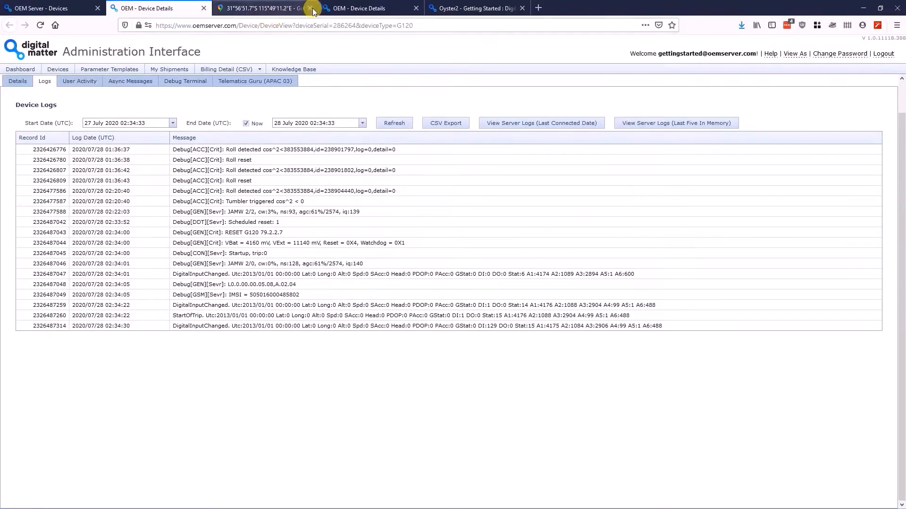
{"action": "left_click", "coordinate": [90, 8]}
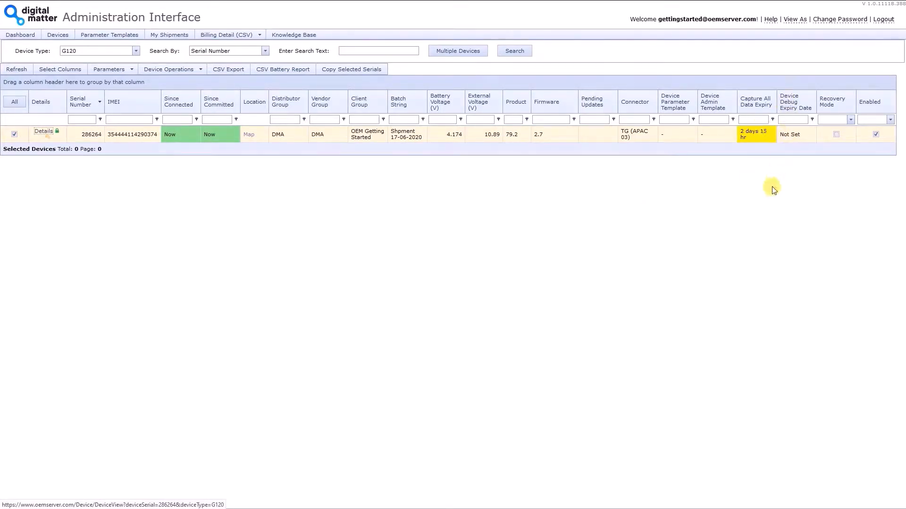
Open the G120's device debug flags, set all modules to Severe and the debug expiry date to 31/07/2020 00:00 UTC
{"action": "left_click", "coordinate": [162, 72]}
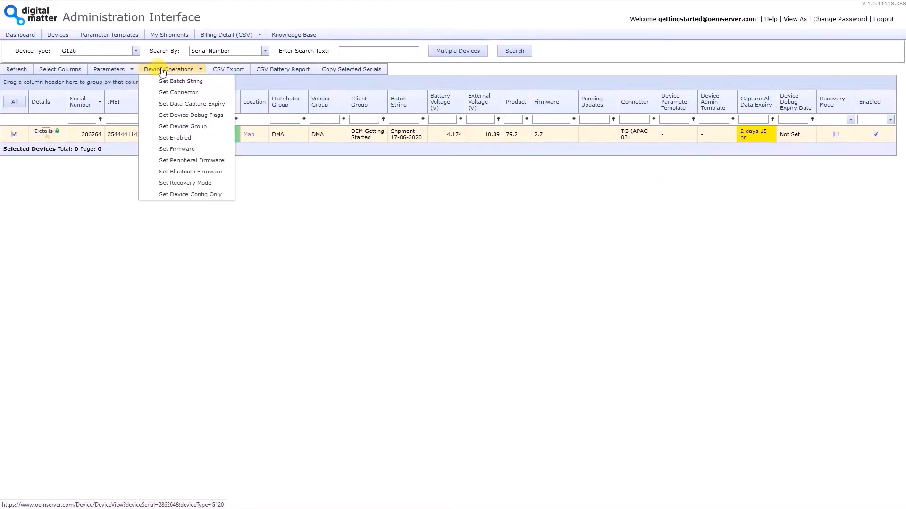
{"action": "left_click", "coordinate": [168, 117]}
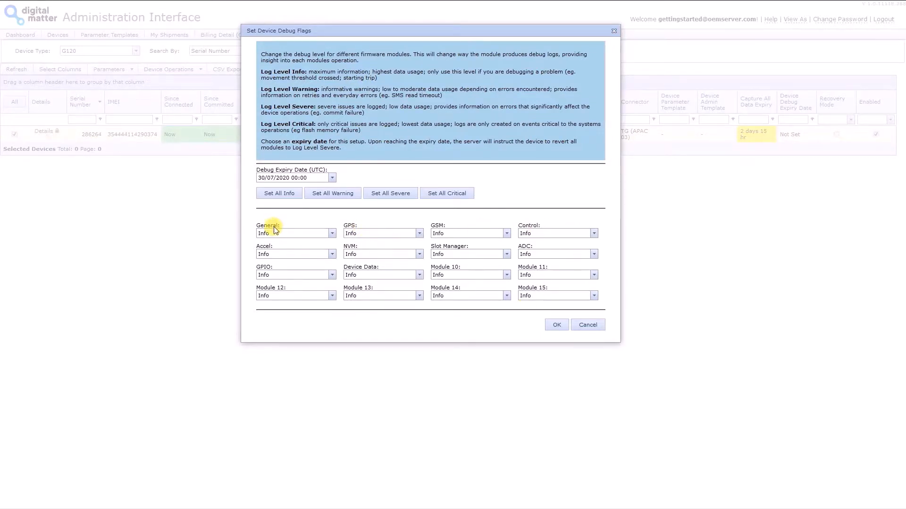
{"action": "left_click", "coordinate": [391, 198]}
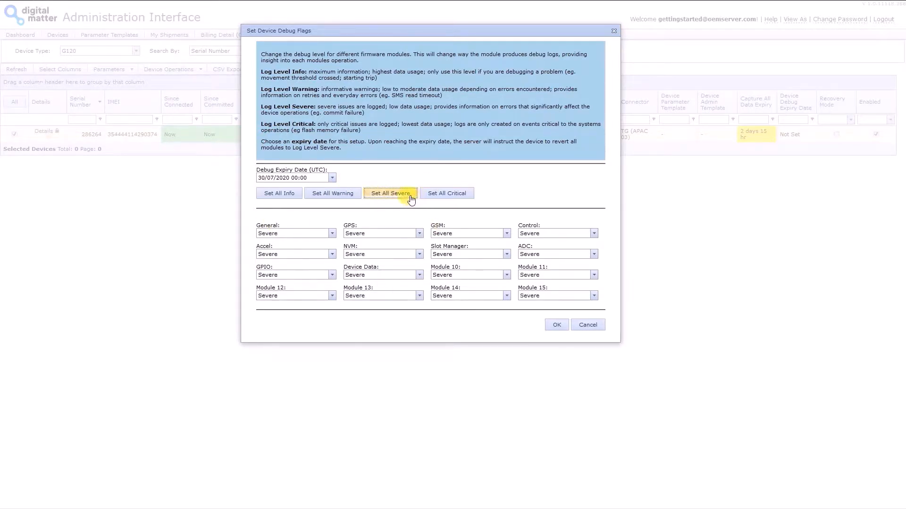
{"action": "left_click", "coordinate": [332, 178]}
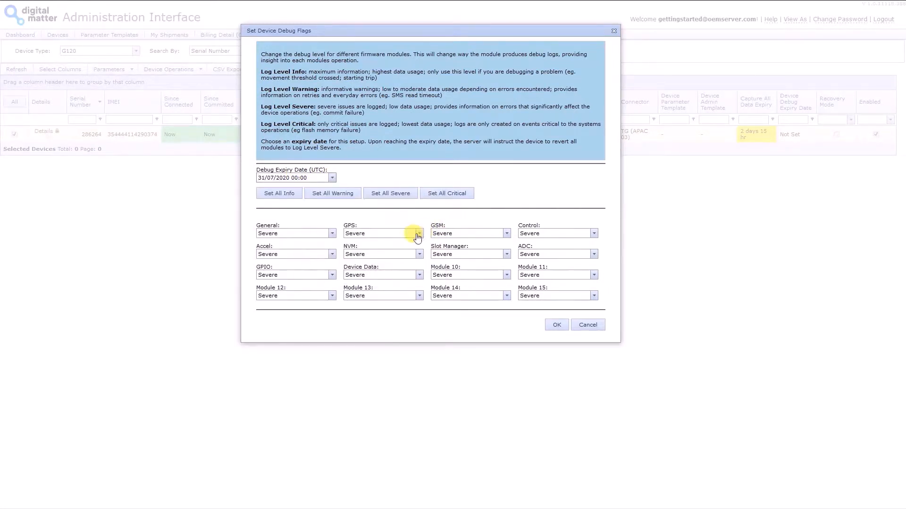
Set the GPS module's debug level to Info and apply the debug flags to the device
{"action": "left_click", "coordinate": [396, 235]}
{"action": "left_click", "coordinate": [402, 215]}
{"action": "left_click", "coordinate": [420, 235]}
{"action": "left_click", "coordinate": [385, 243]}
{"action": "left_click", "coordinate": [548, 328]}
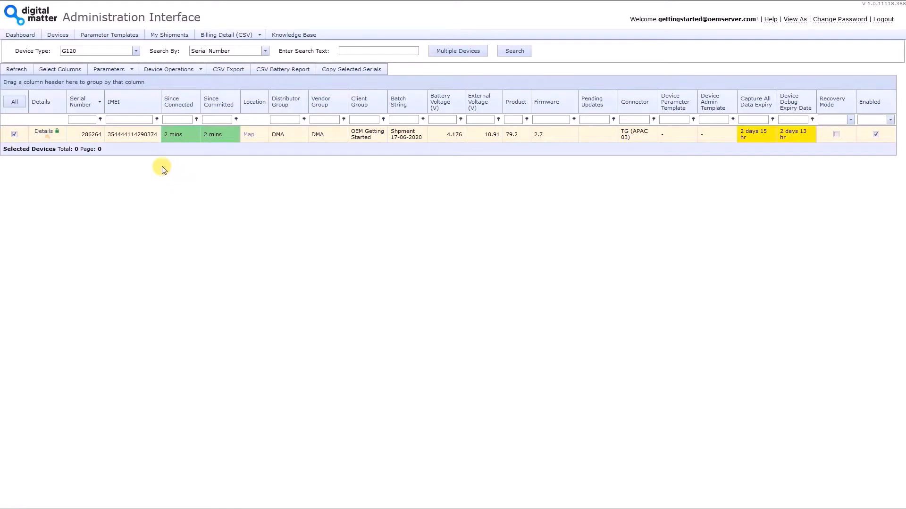
Refresh the device list and reload the log records on the G120's device details page
{"action": "left_click", "coordinate": [13, 71]}
{"action": "left_click", "coordinate": [20, 74]}
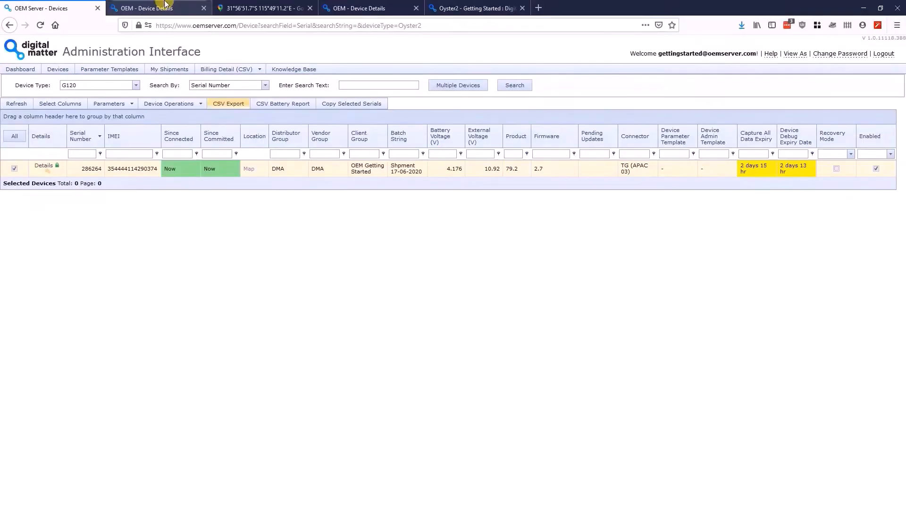
{"action": "left_click", "coordinate": [160, 8]}
{"action": "left_click", "coordinate": [389, 126]}
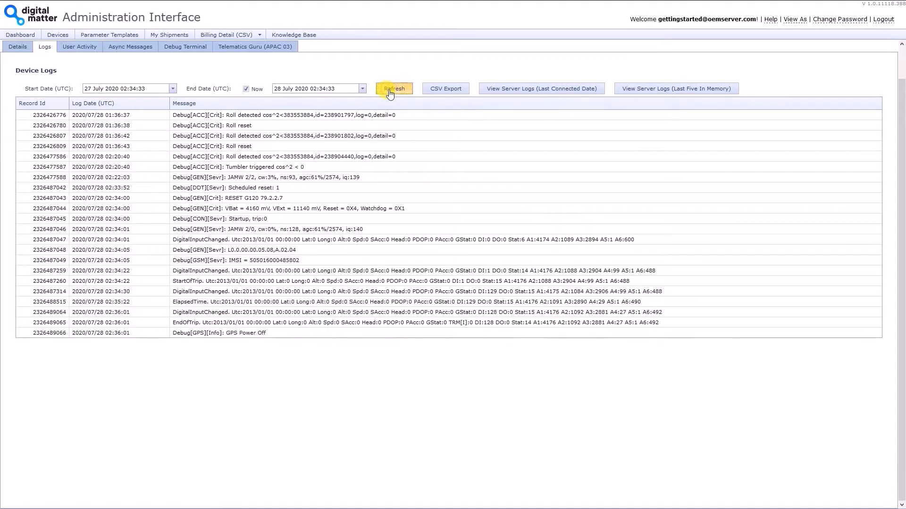
Examine the GPS Power Off debug entry and refresh the device logs for newer records
{"action": "left_click_drag", "start_coordinate": [267, 335], "coordinate": [180, 338]}
{"action": "left_click", "coordinate": [222, 355]}
{"action": "left_click", "coordinate": [400, 89]}
{"action": "left_click", "coordinate": [391, 95]}
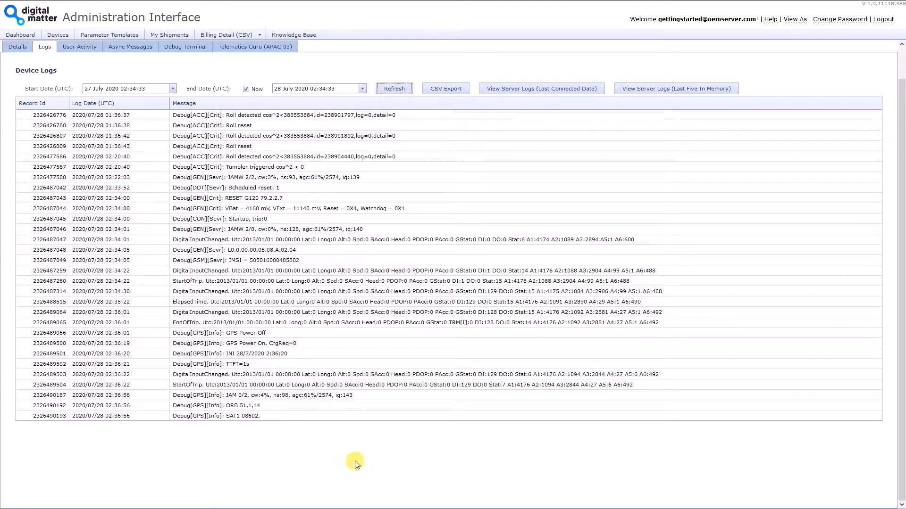
Examine the GPS satellite debug entries at the end of the device logs
{"action": "left_click_drag", "start_coordinate": [300, 417], "coordinate": [244, 419]}
{"action": "left_click", "coordinate": [222, 415]}
{"action": "left_click_drag", "start_coordinate": [226, 418], "coordinate": [237, 420]}
{"action": "scroll", "coordinate": [359, 366], "scroll_direction": "up", "scroll_amount": 1}
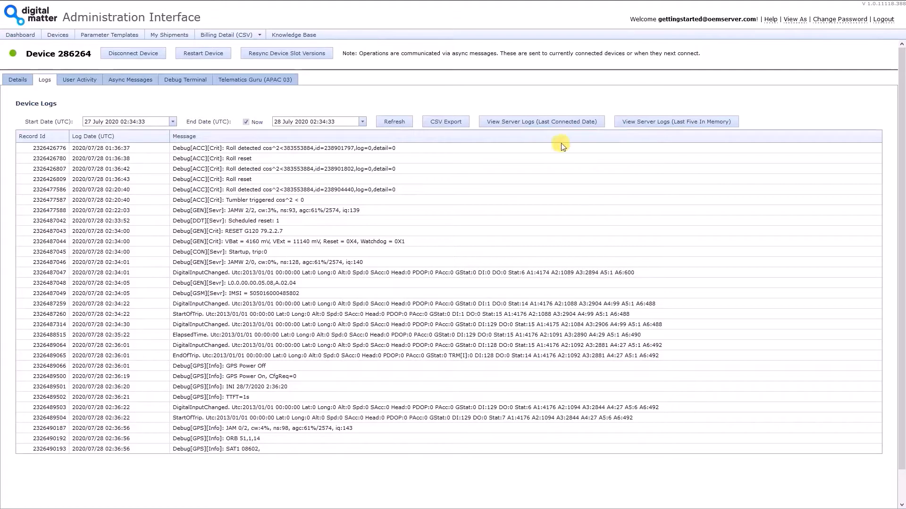
View the server logs for the last connected date, examine the commits to TG (APAC 03), and close the logs
{"action": "left_click", "coordinate": [539, 123]}
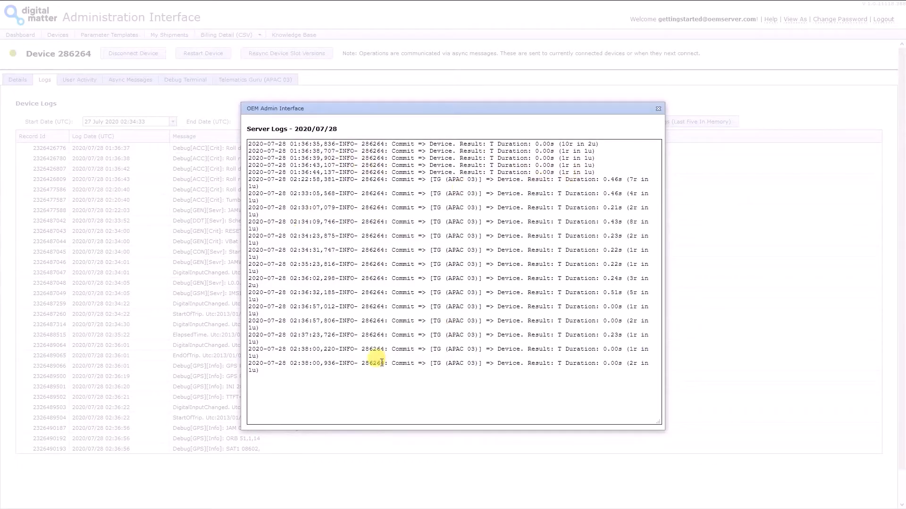
{"action": "left_click_drag", "start_coordinate": [392, 364], "coordinate": [482, 363]}
{"action": "left_click", "coordinate": [487, 364]}
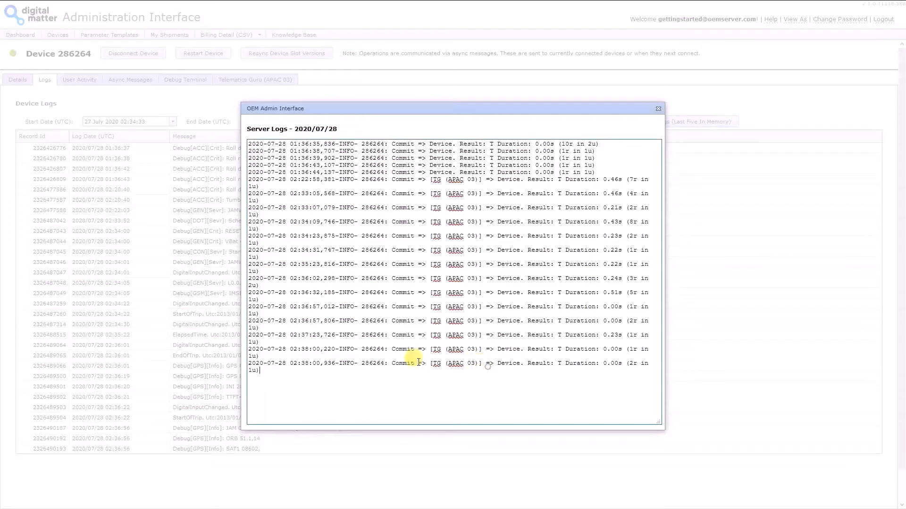
{"action": "left_click_drag", "start_coordinate": [390, 364], "coordinate": [489, 364]}
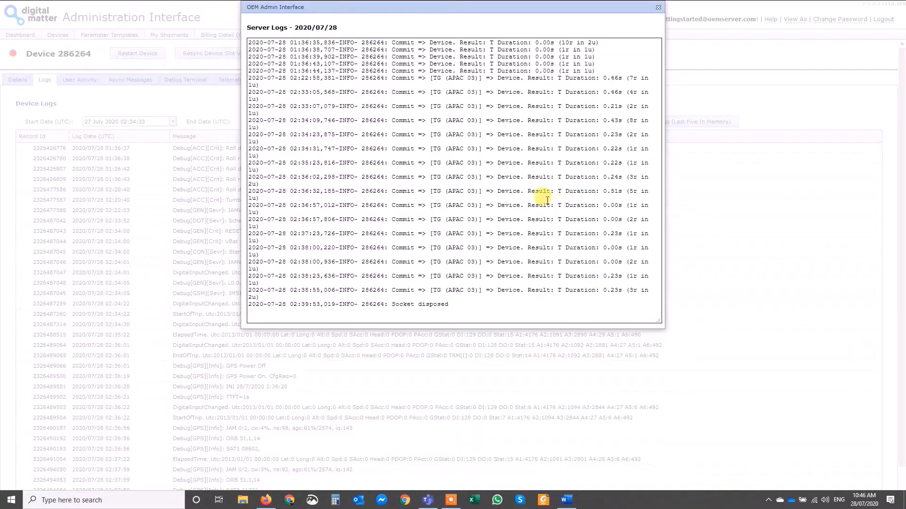
{"action": "mouse_move", "coordinate": [674, 9]}
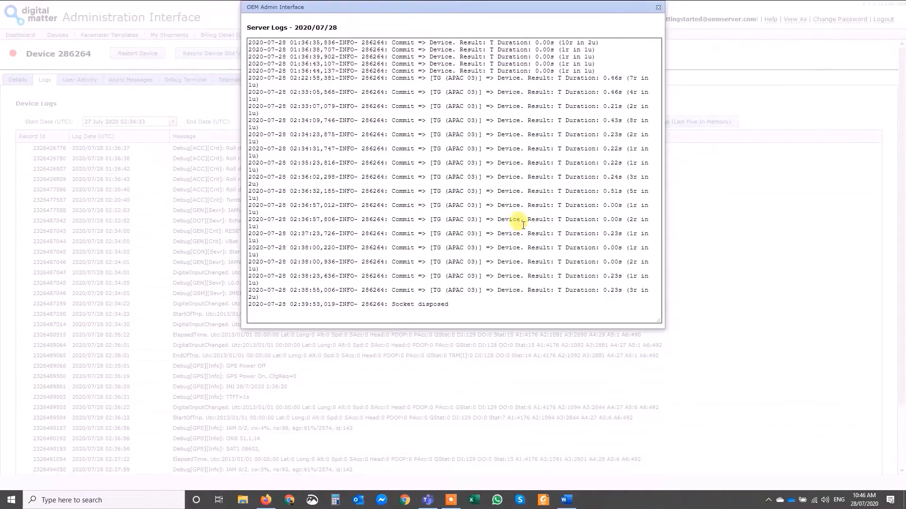
{"action": "left_click", "coordinate": [657, 7]}
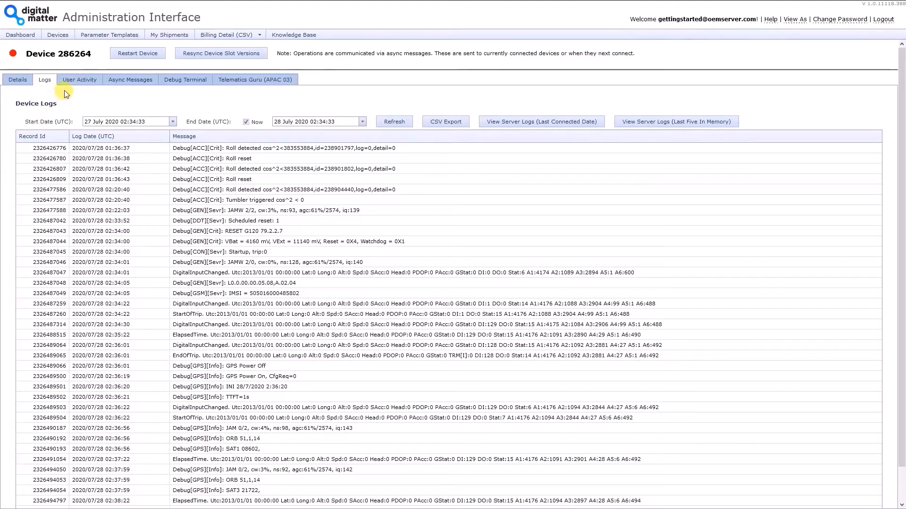
Show the device's general details and highlight its ICCID
{"action": "left_click", "coordinate": [11, 83]}
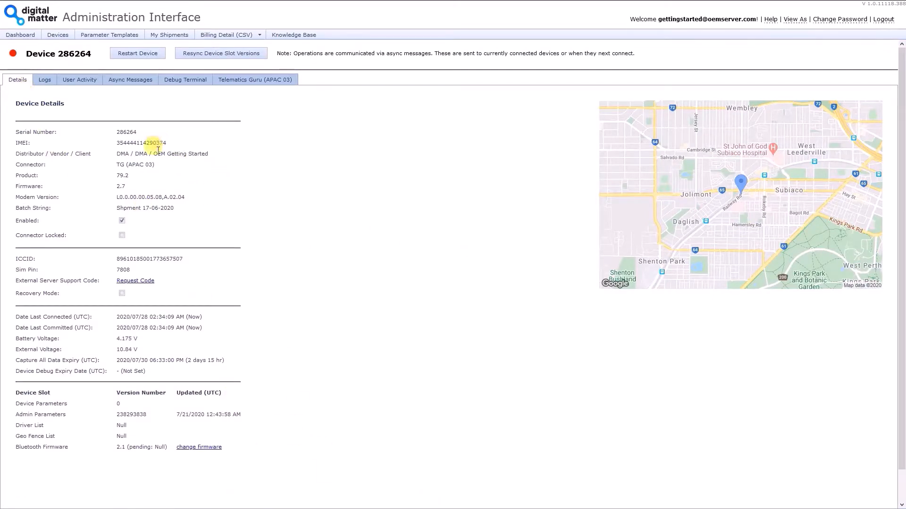
{"action": "double_click", "coordinate": [171, 259]}
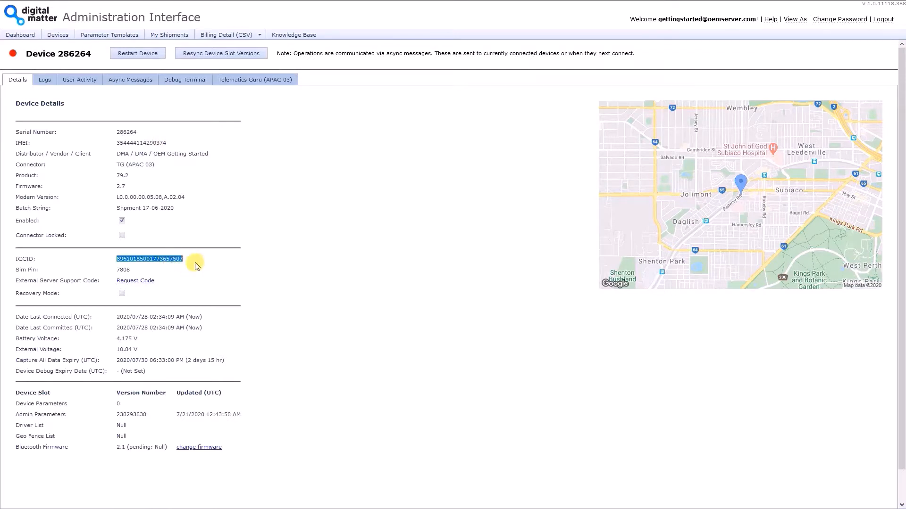
{"action": "left_click", "coordinate": [194, 263]}
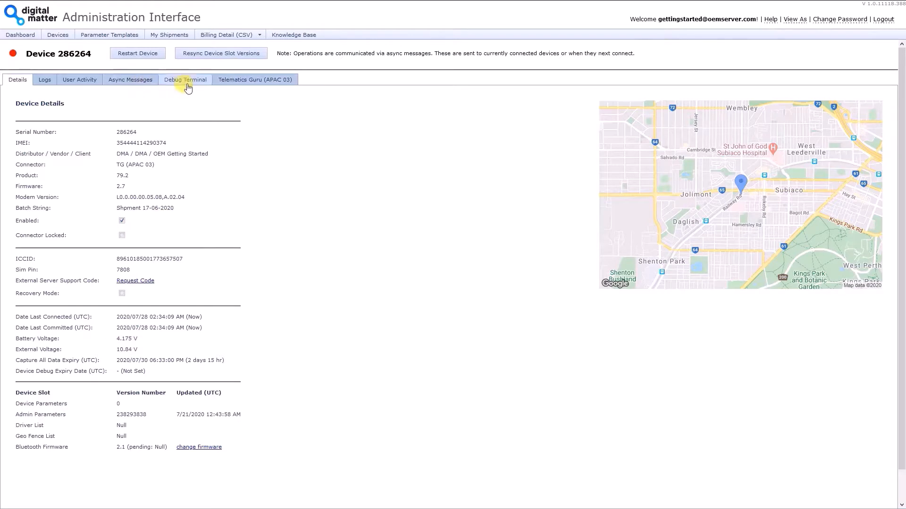
View the device's Telematics Guru (APAC 03) status, with a brief look at its debug terminal
{"action": "left_click", "coordinate": [223, 89]}
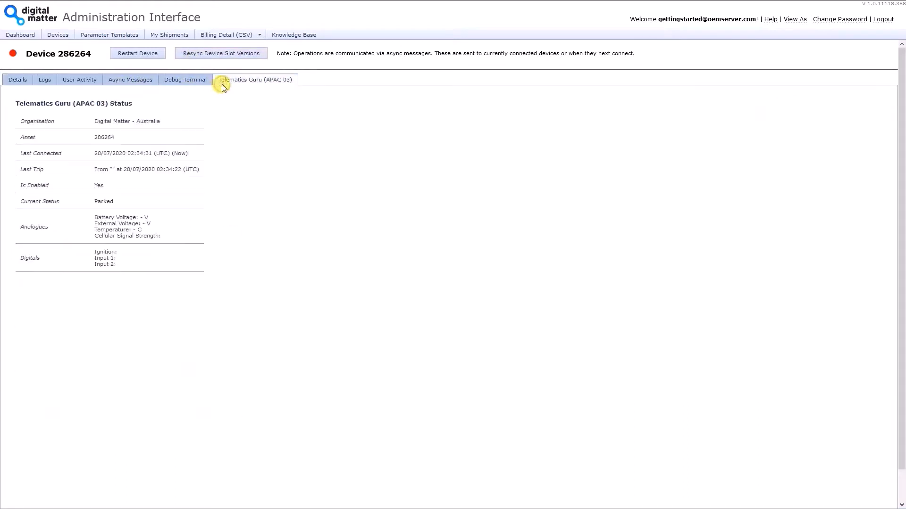
{"action": "left_click", "coordinate": [181, 84]}
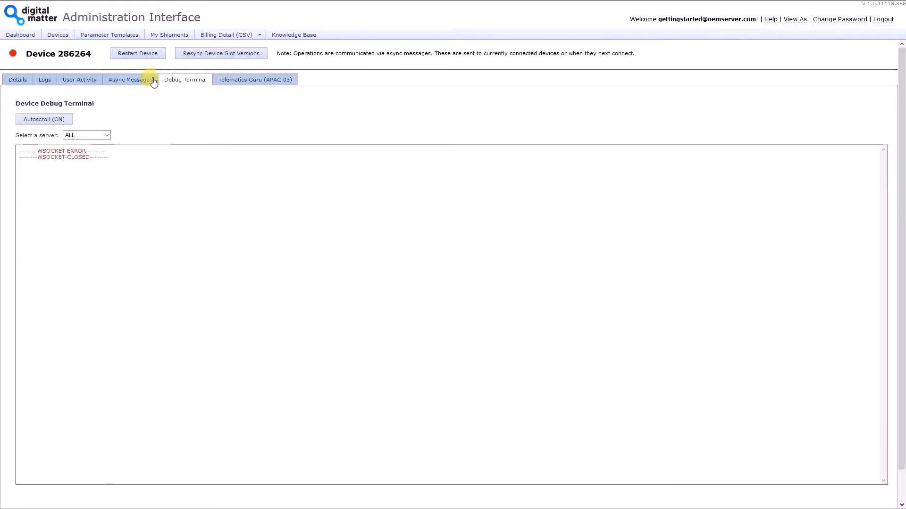
{"action": "left_click", "coordinate": [278, 80]}
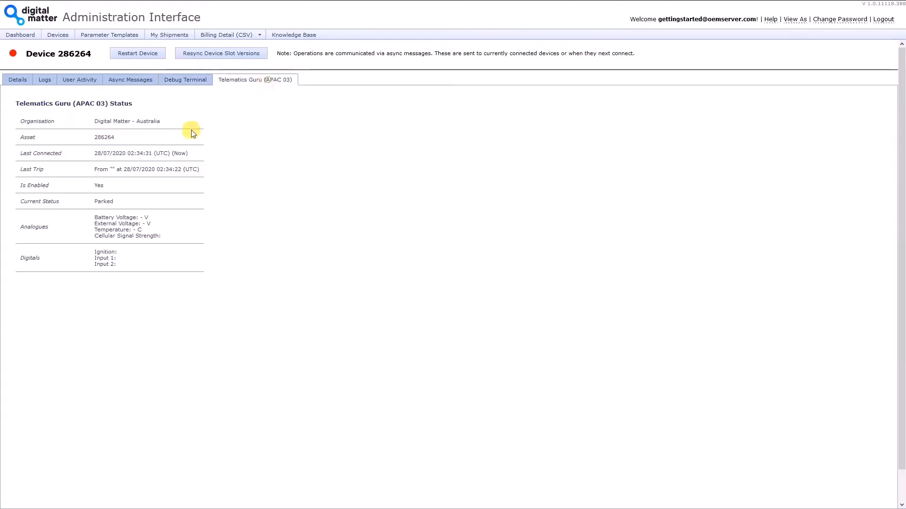
Try to use the device's debug terminal with the server selection set to ALL
{"action": "left_click", "coordinate": [191, 80]}
{"action": "left_click", "coordinate": [85, 136]}
{"action": "left_click", "coordinate": [83, 160]}
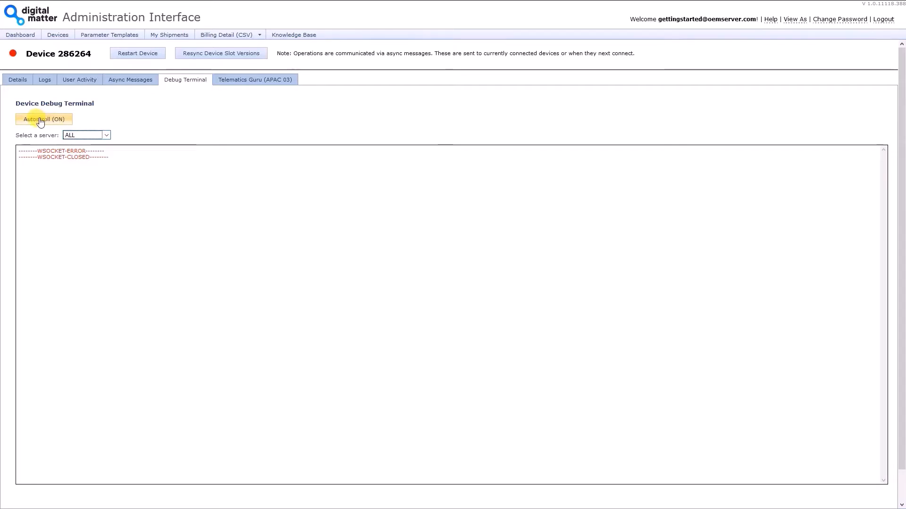
{"action": "left_click", "coordinate": [68, 135]}
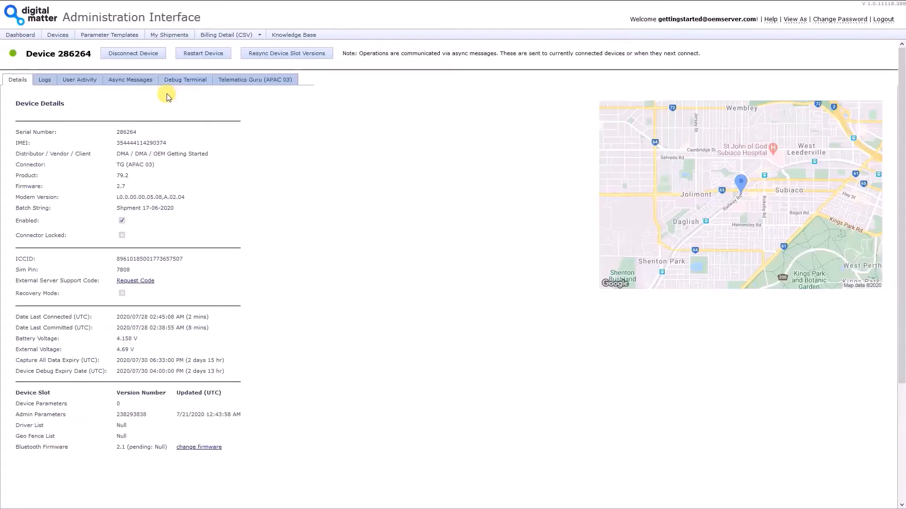
Reopen the debug terminal for the connected device and select ALL as the server
{"action": "left_click", "coordinate": [171, 83]}
{"action": "left_click", "coordinate": [71, 136]}
{"action": "left_click", "coordinate": [73, 156]}
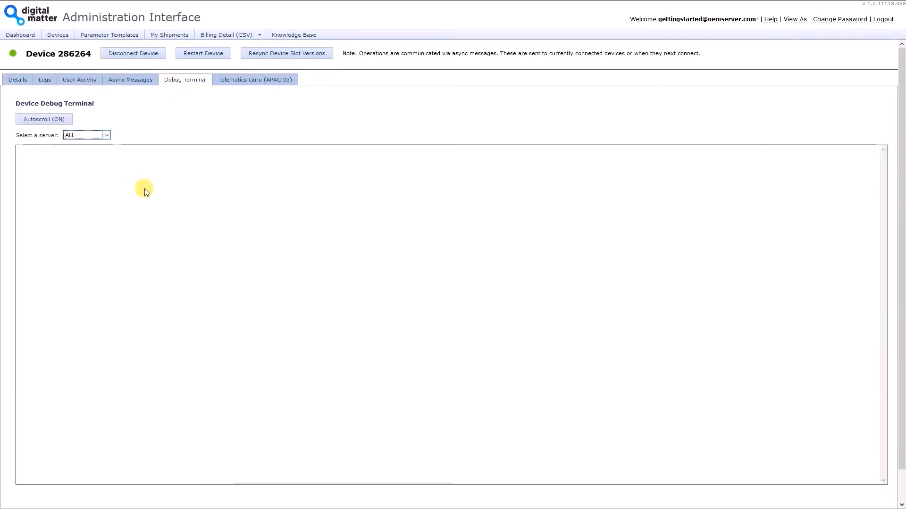
{"action": "left_click", "coordinate": [142, 190]}
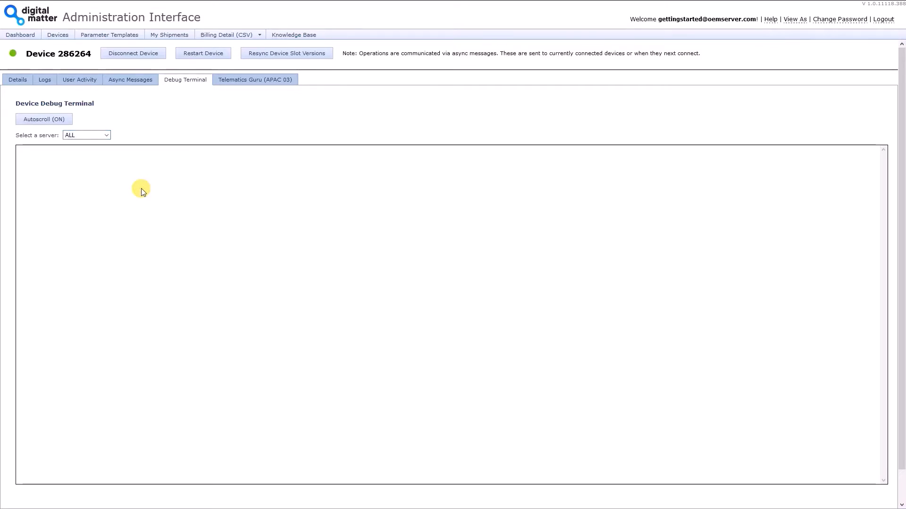